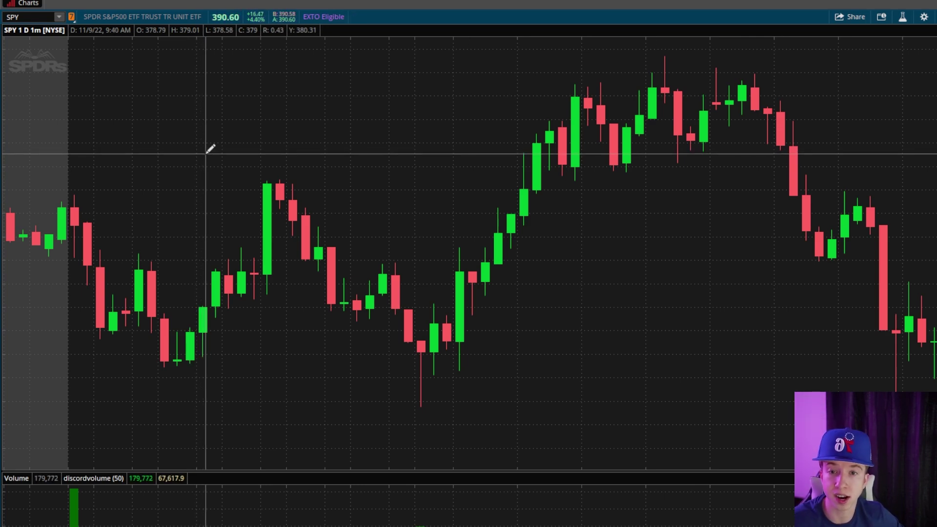
Place arrows at the first two swing highs and two swing lows around the morning open on the SPY 1-minute chart
scroll(335, 172, up, 1)
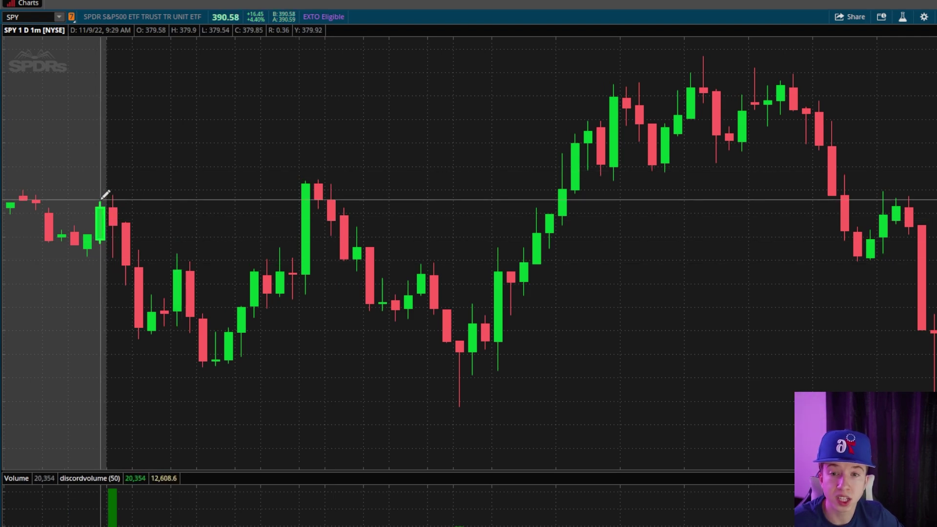
right_click(130, 207)
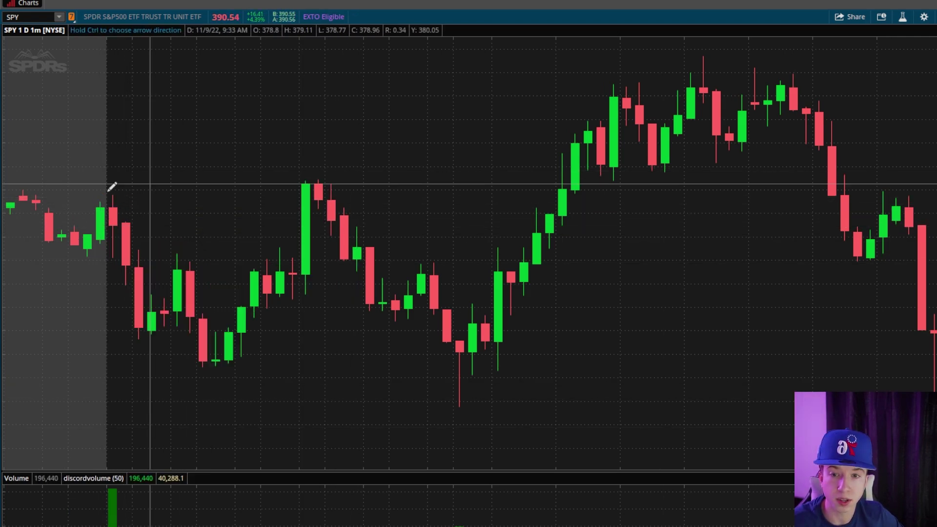
click(102, 194)
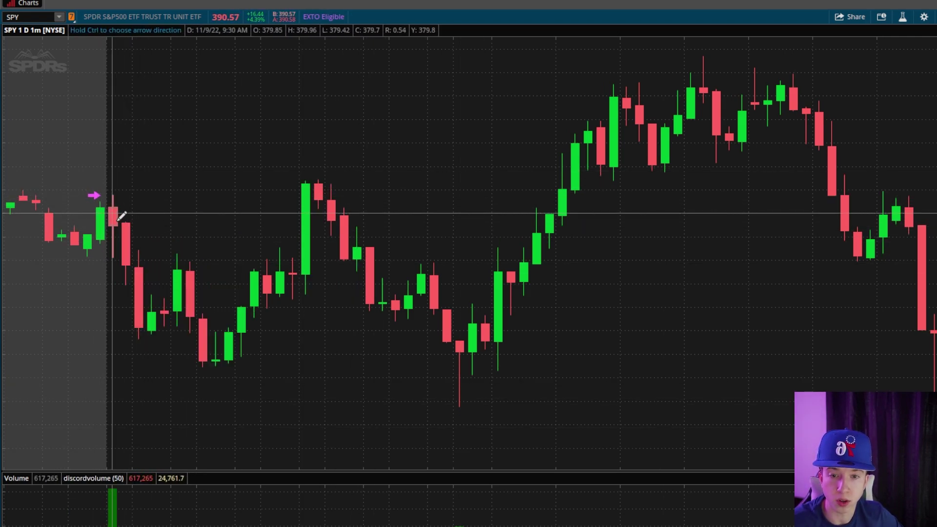
click(190, 359)
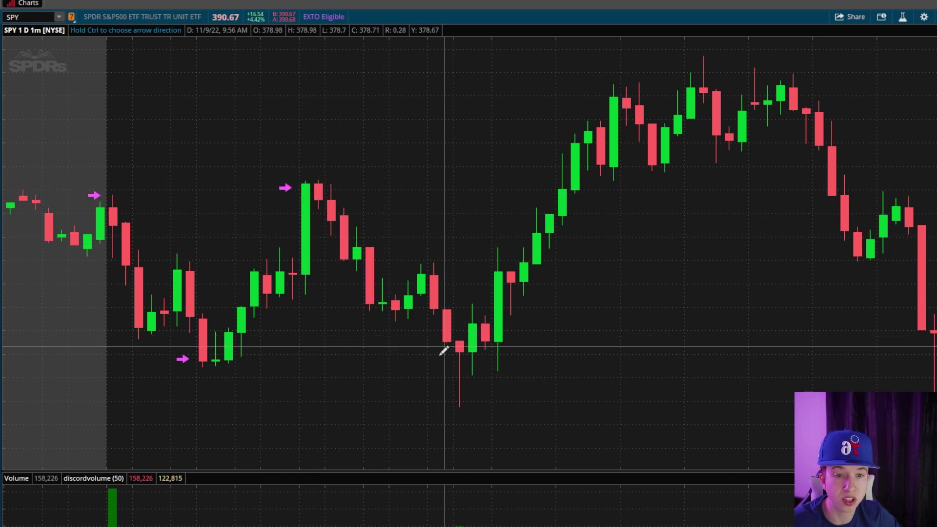
click(444, 371)
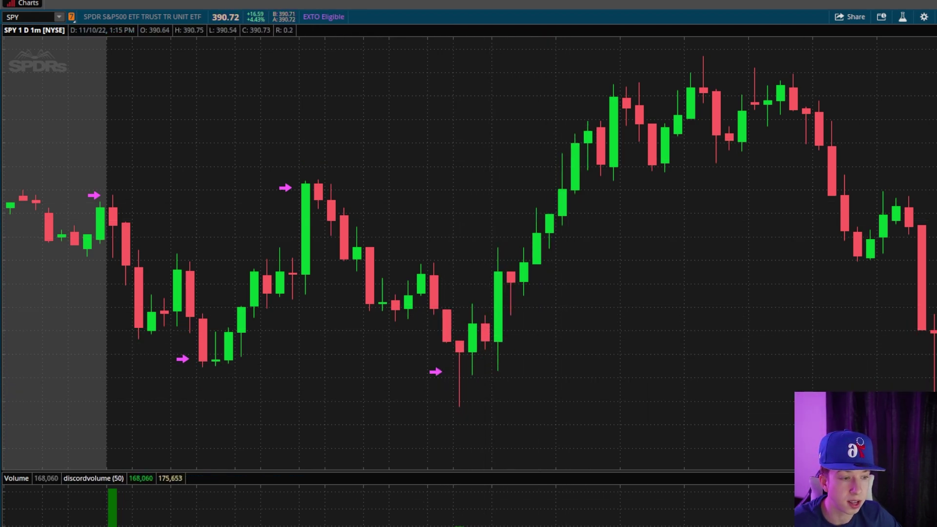
Draw a red rectangle zone across the two marked highs and another across the two marked lows
click(81, 179)
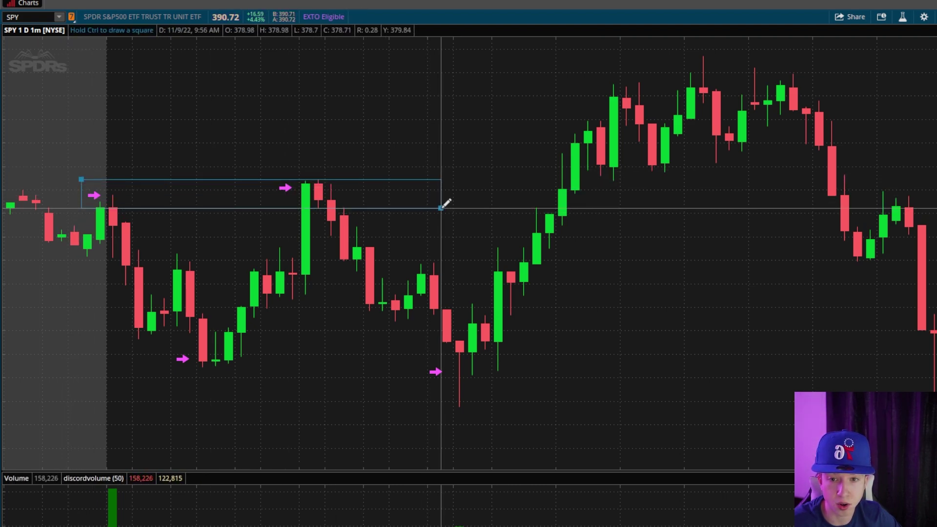
click(444, 206)
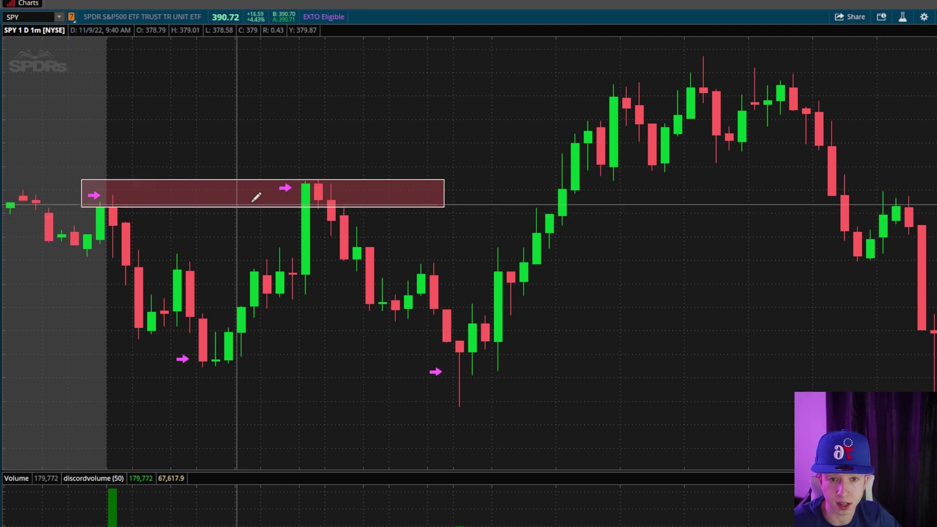
click(94, 361)
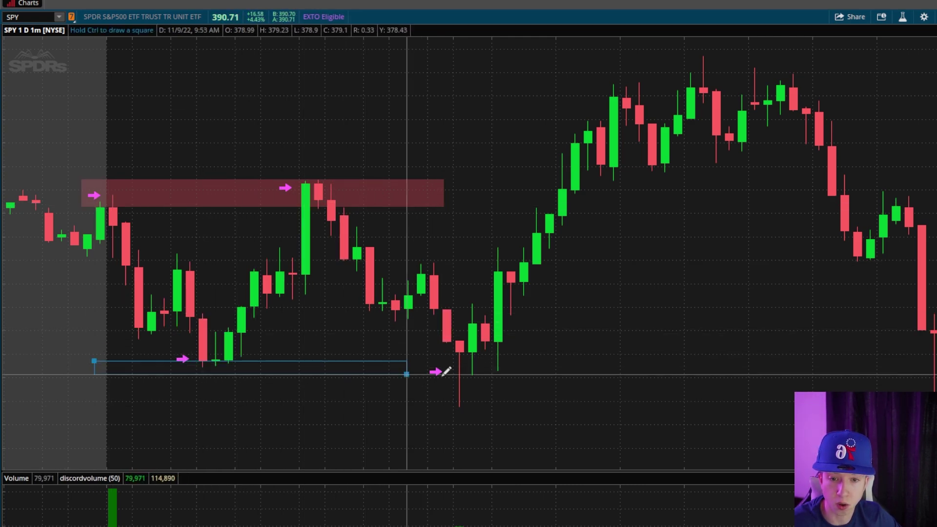
click(581, 407)
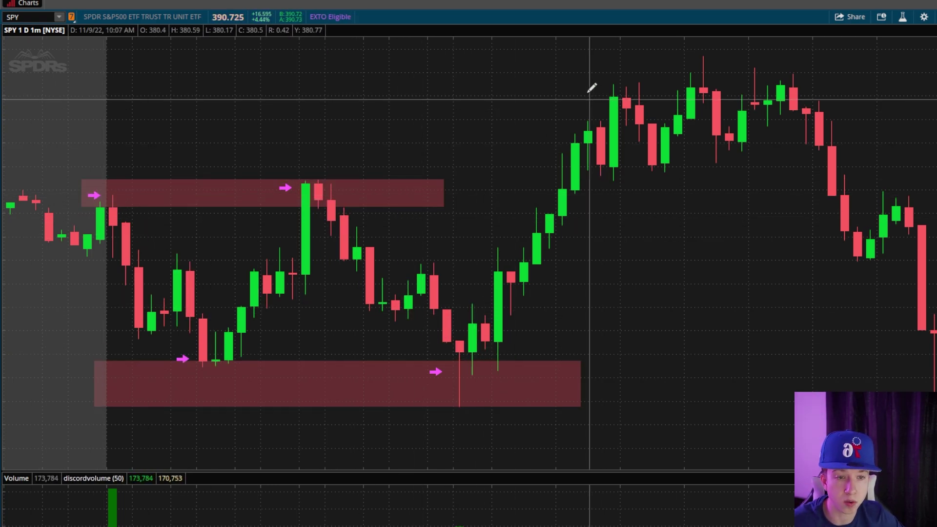
Extend the upper zone past the breakout and place arrows at the breakout candle and the following pullback low
drag(883, 447, 797, 372)
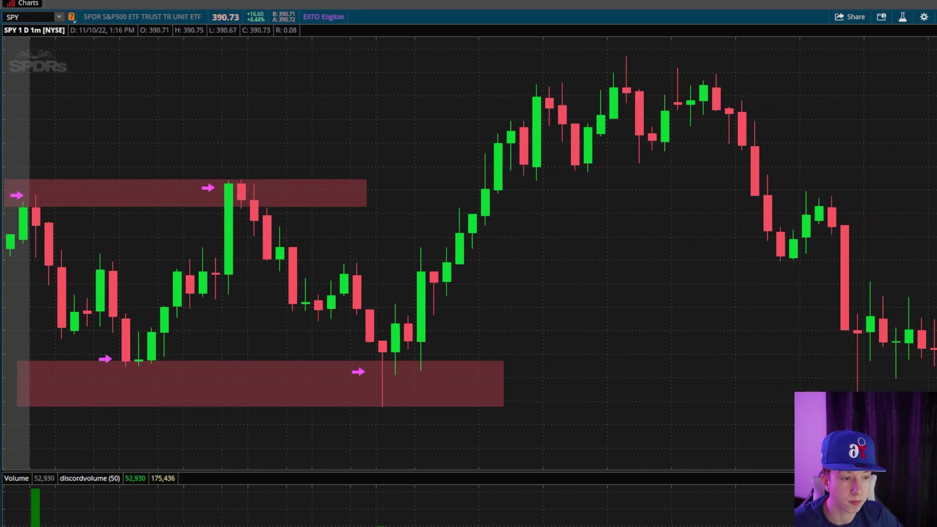
scroll(651, 336, up, 3)
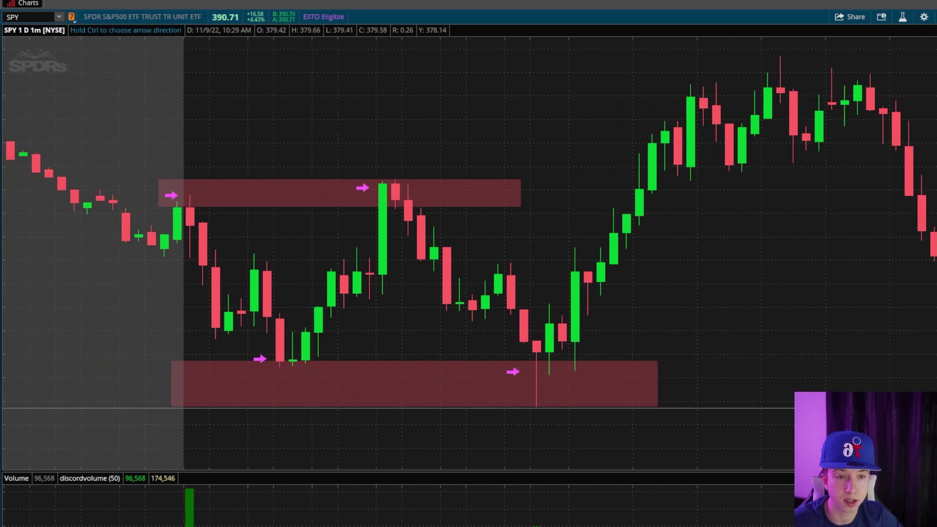
click(634, 171)
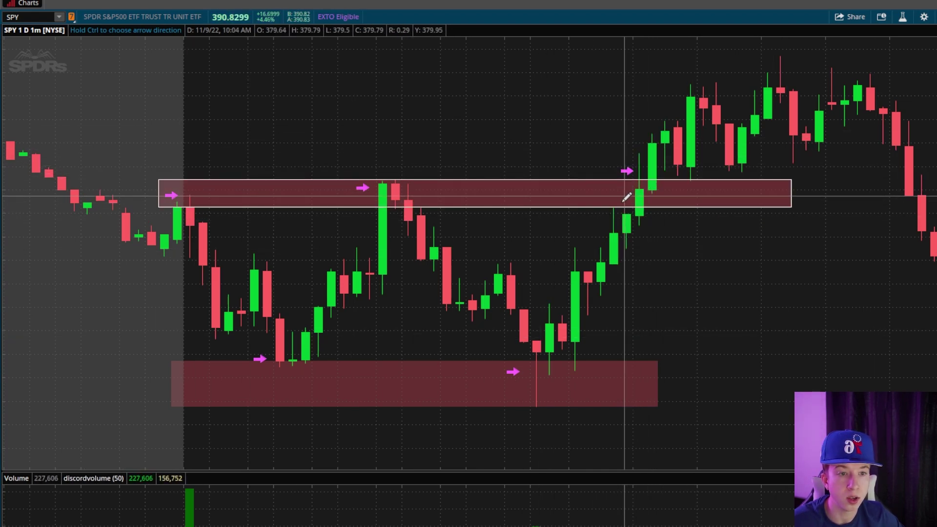
click(681, 170)
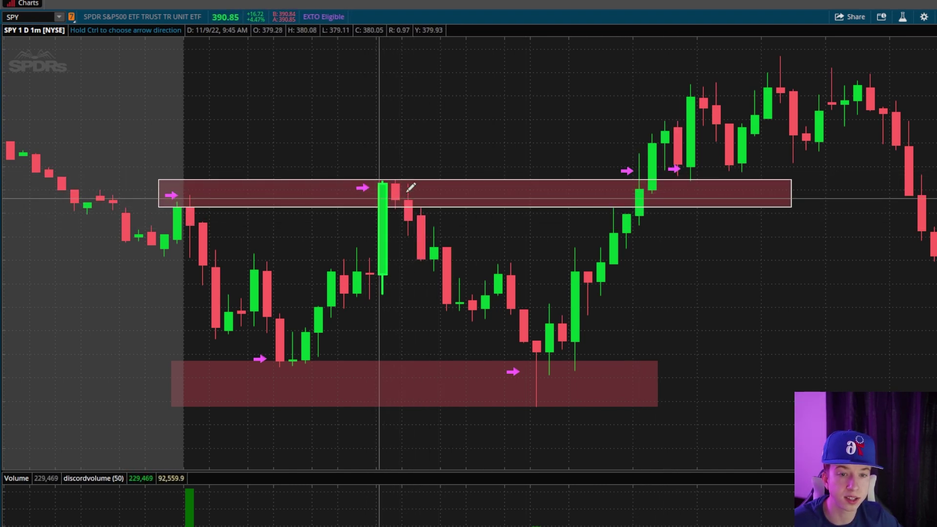
Draw a rectangle zone between the upper and lower zones and mark the candle reactions around it with arrows
click(168, 247)
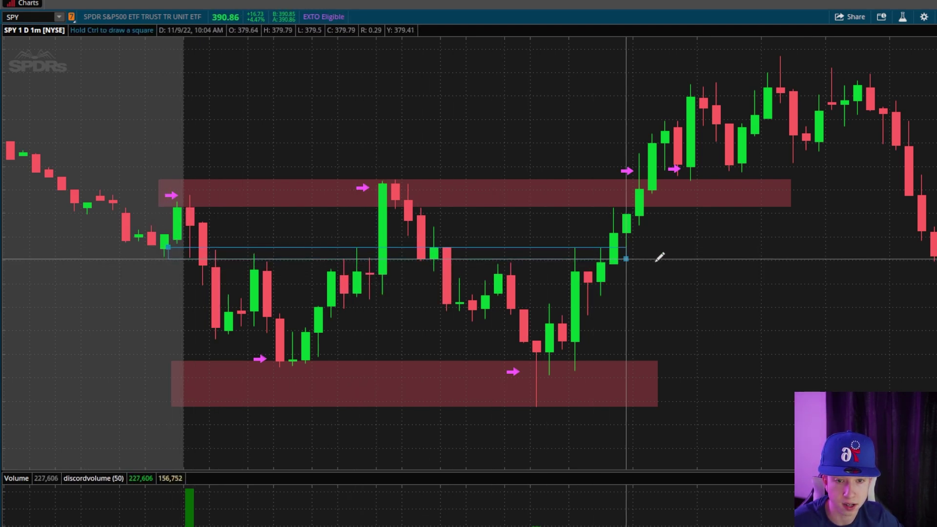
click(719, 271)
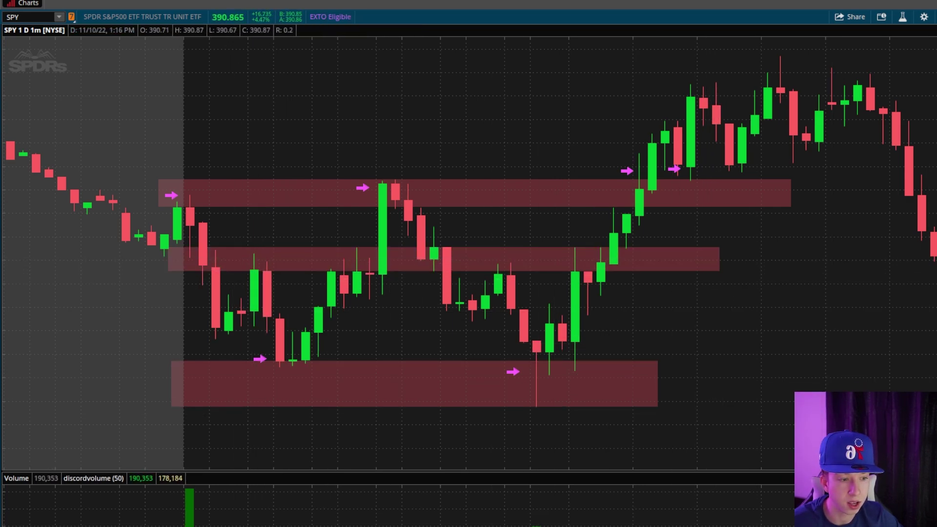
click(241, 265)
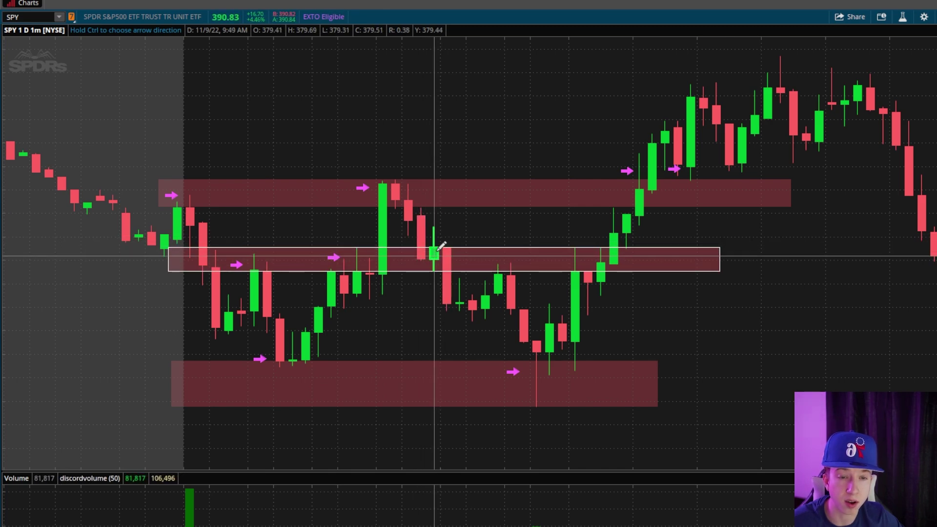
click(487, 276)
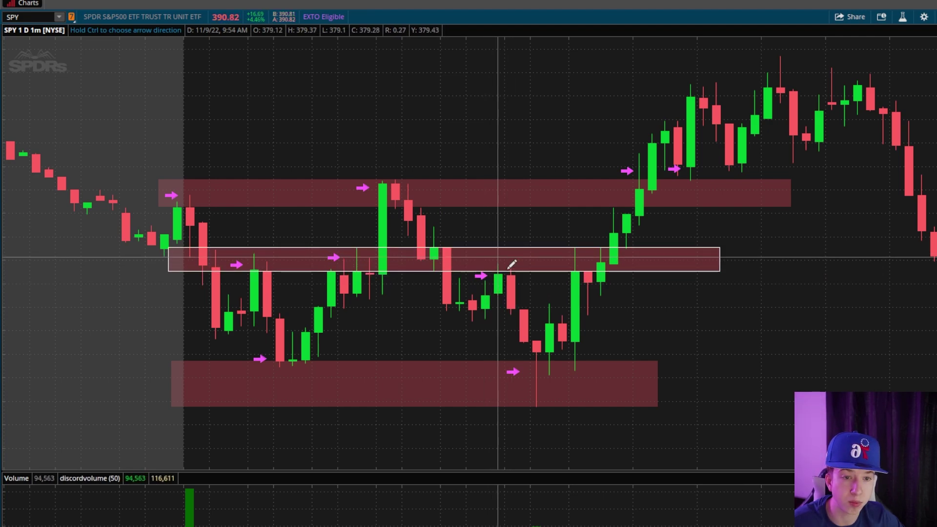
Draw a narrower rectangle zone just above the upper zone, at the pullback lows after the breakout
scroll(720, 302, down, 3)
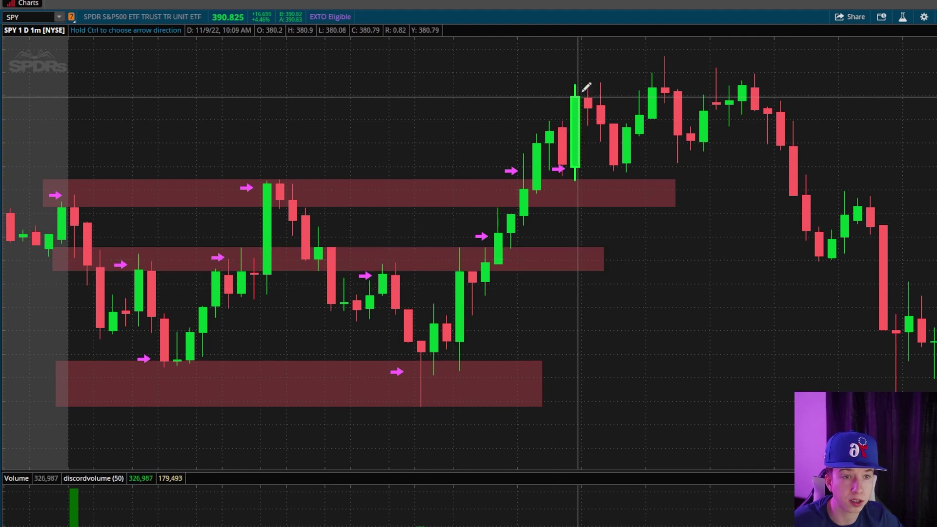
scroll(502, 210, down, 5)
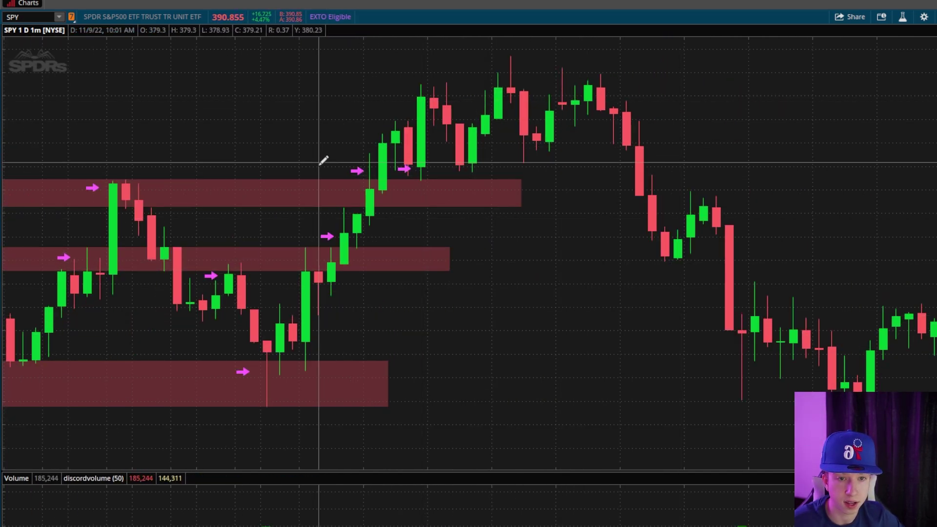
mouse_move(320, 168)
mouse_down()
mouse_move(612, 168)
mouse_move(715, 184)
mouse_up()
scroll(508, 314, up, 3)
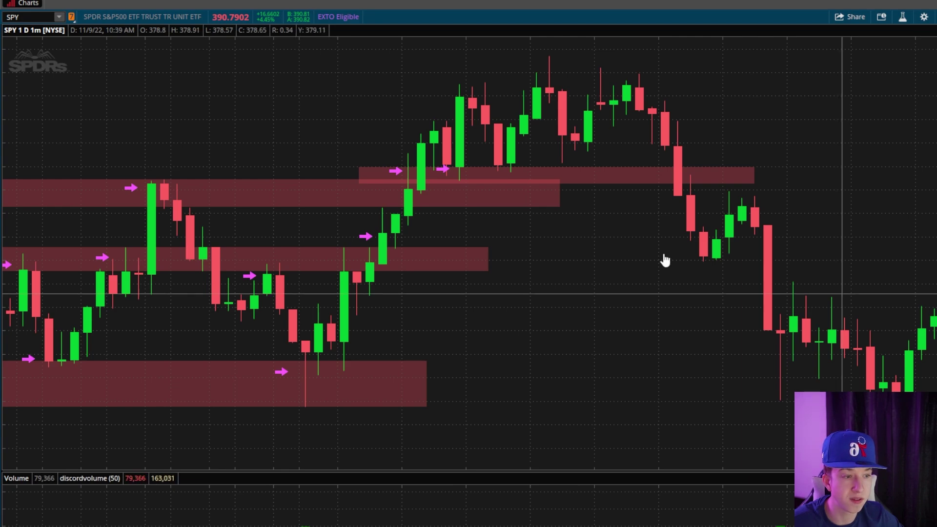
Delete the original upper zone and extend the narrower one back in time past the second marked high
drag(368, 206, 367, 205)
key(Delete)
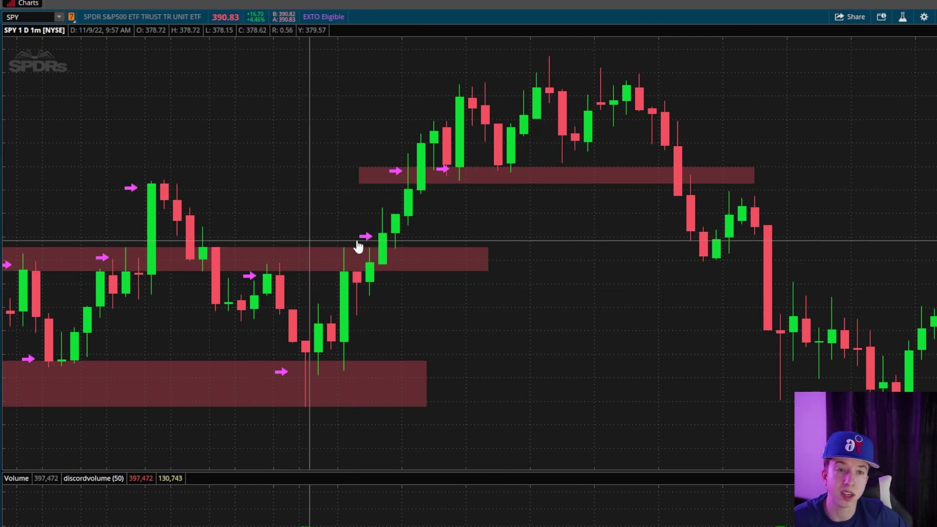
scroll(542, 285, up, 3)
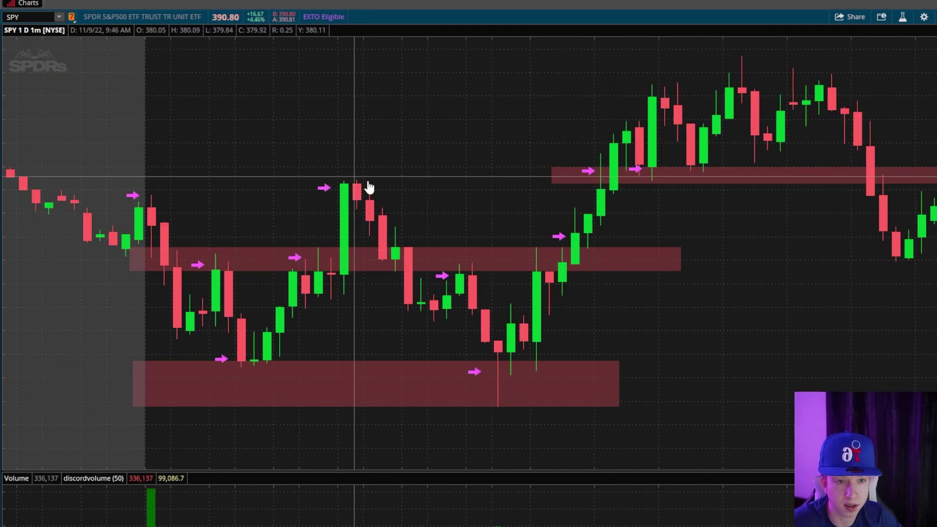
drag(552, 169, 300, 166)
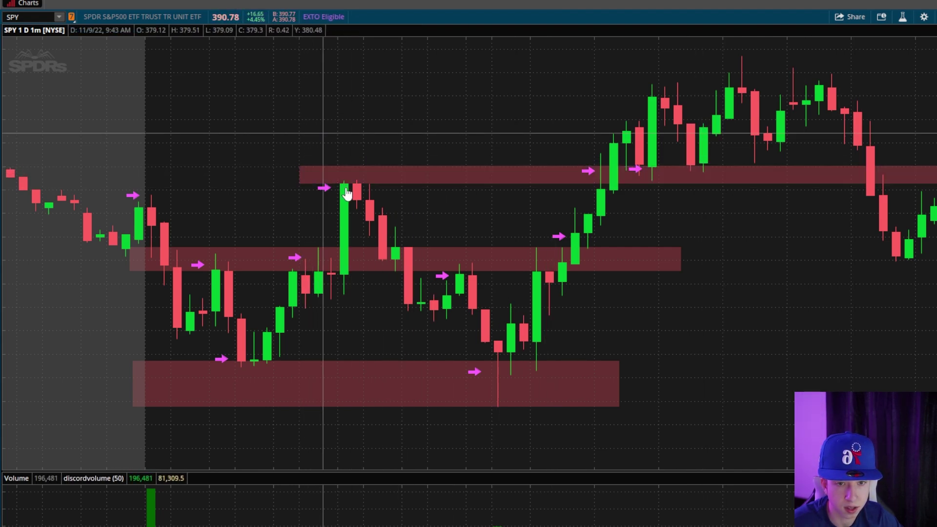
Place arrows at the candle breaking below the upper zone, the retest high after it, and the low inside the middle zone
scroll(541, 208, down, 4)
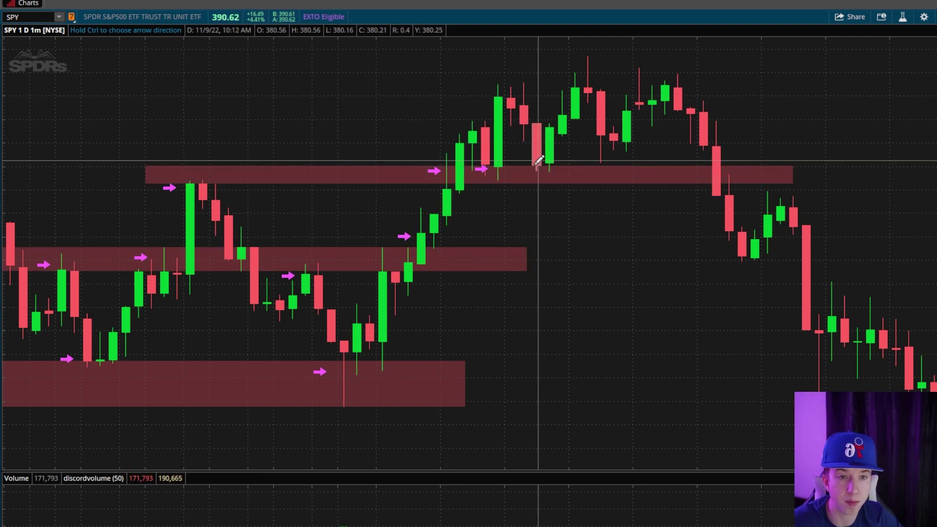
scroll(537, 234, right, 3)
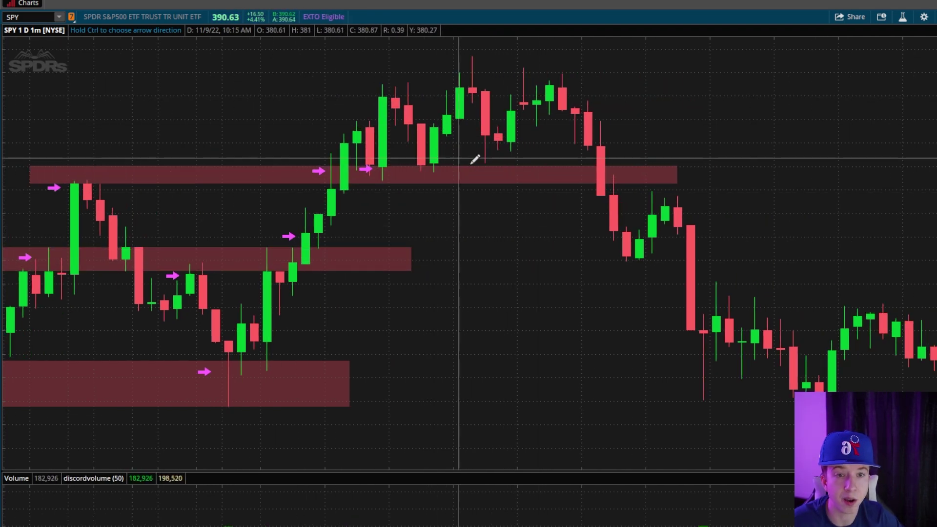
click(586, 191)
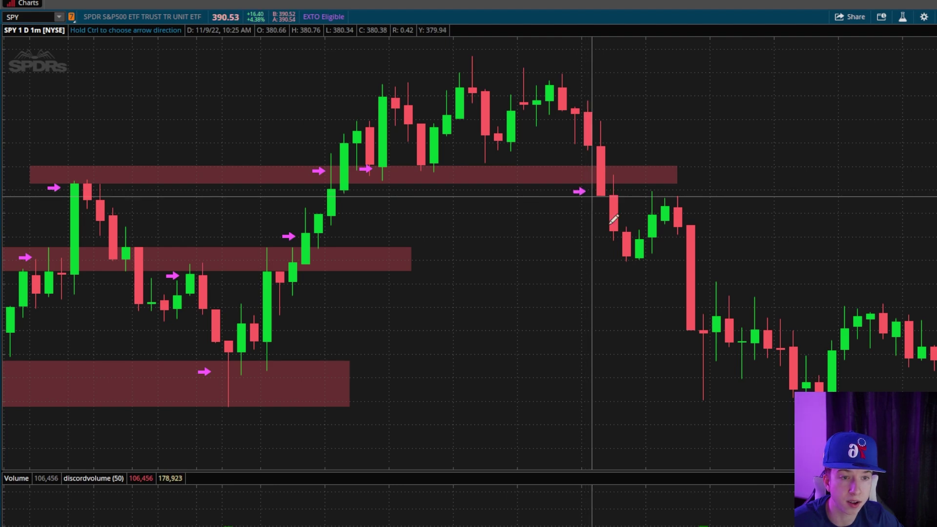
click(655, 195)
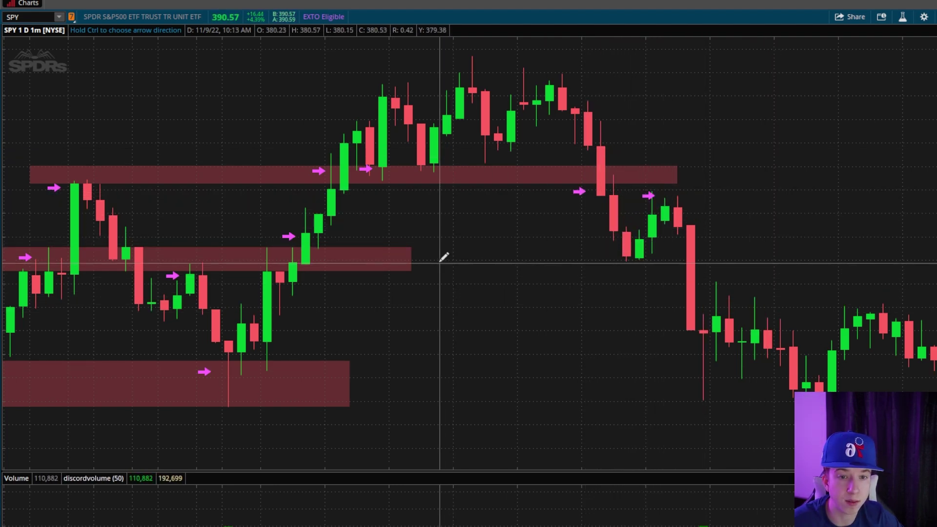
click(624, 255)
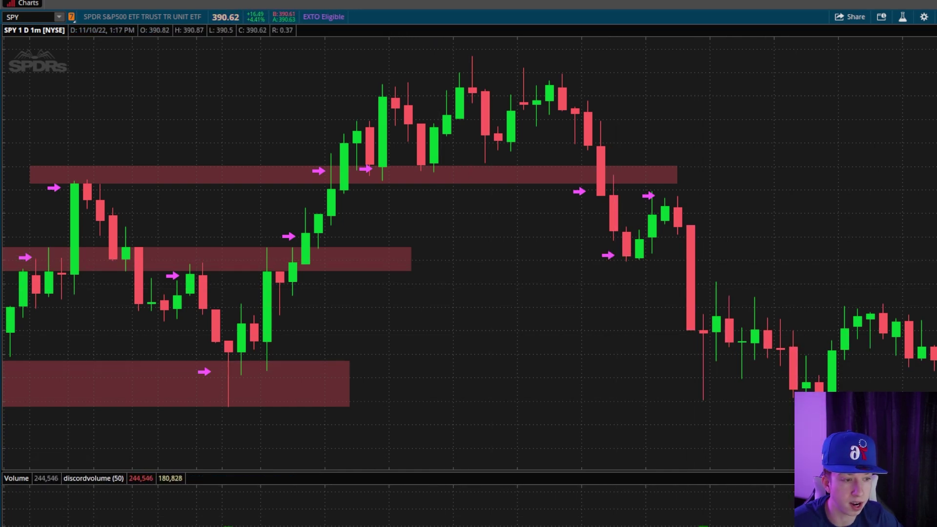
Extend the middle zone forward in time past the large red sell-off candle
click(379, 251)
drag(410, 271, 736, 276)
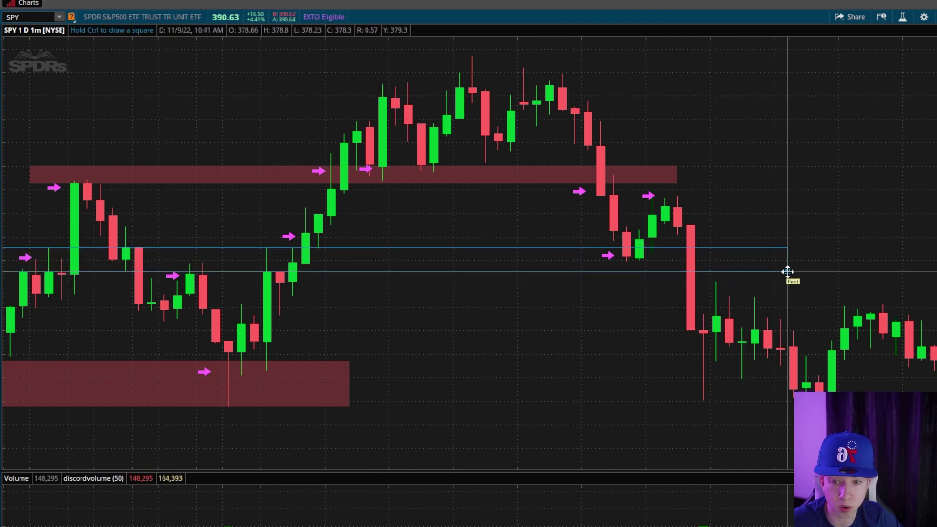
click(634, 340)
drag(540, 344, 656, 356)
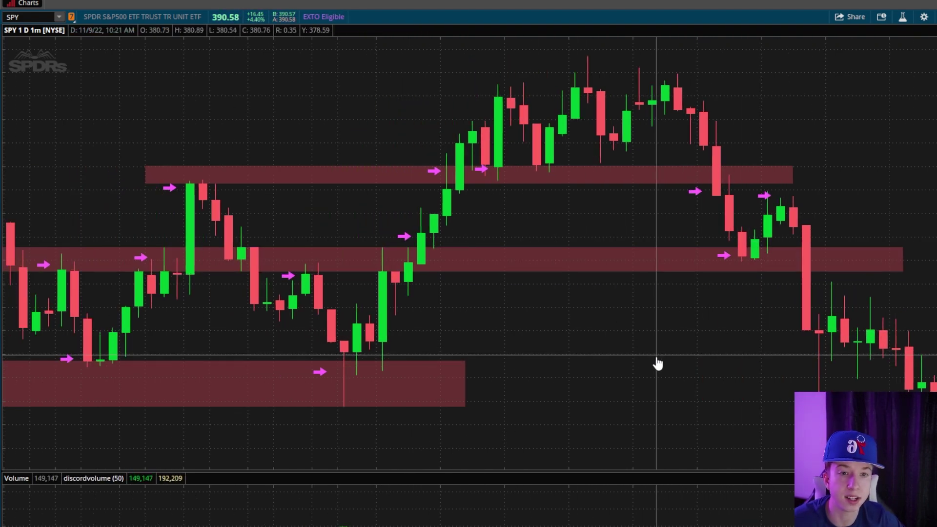
Mark the long lower wick after the sell-off with an arrow and extend the lower zone forward beneath the later candles
scroll(658, 371, up, 2)
scroll(668, 358, down, 4)
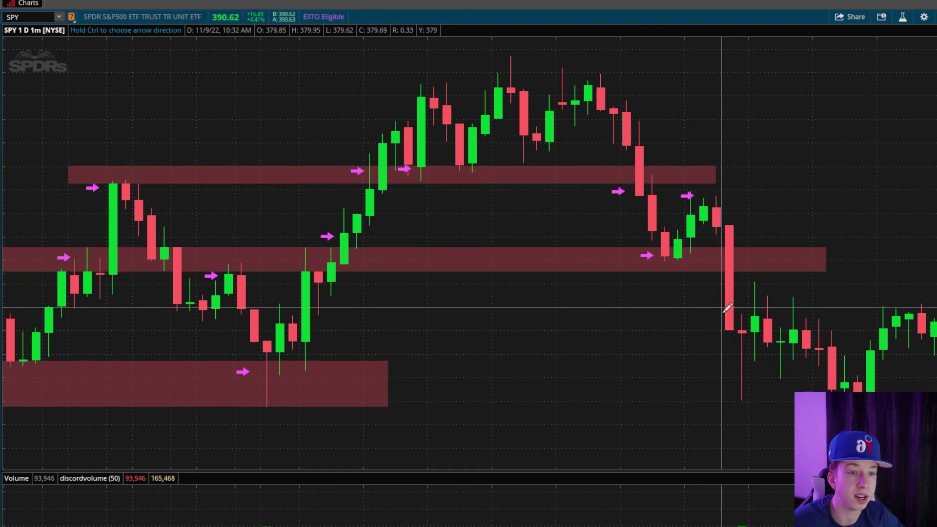
click(732, 380)
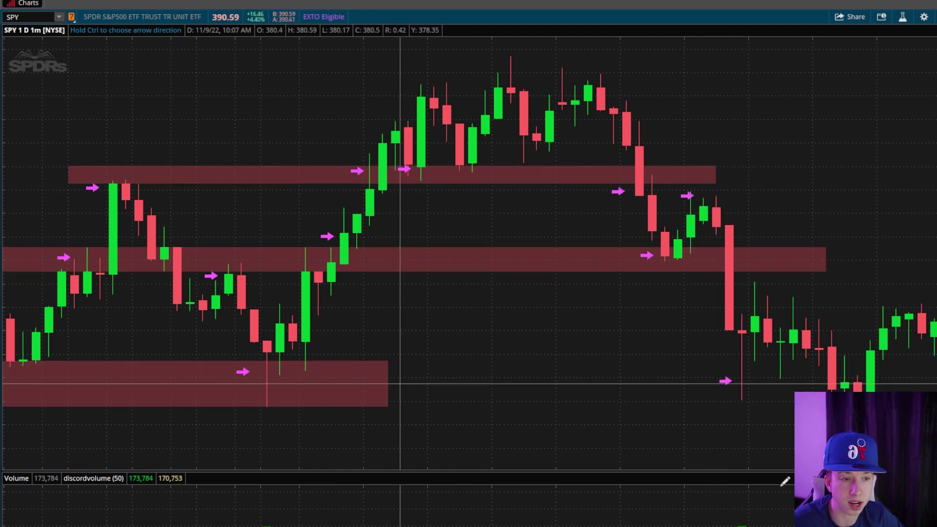
drag(388, 406, 936, 408)
drag(822, 400, 745, 383)
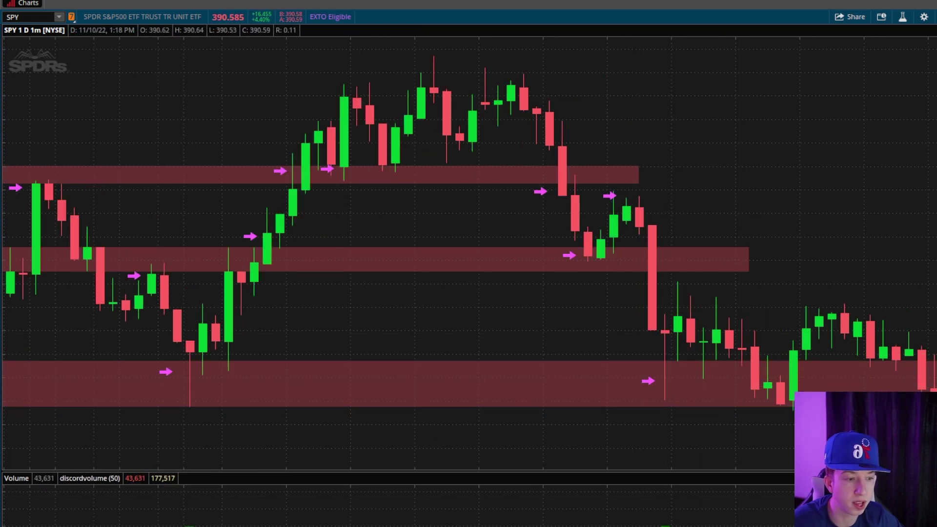
drag(757, 413, 642, 412)
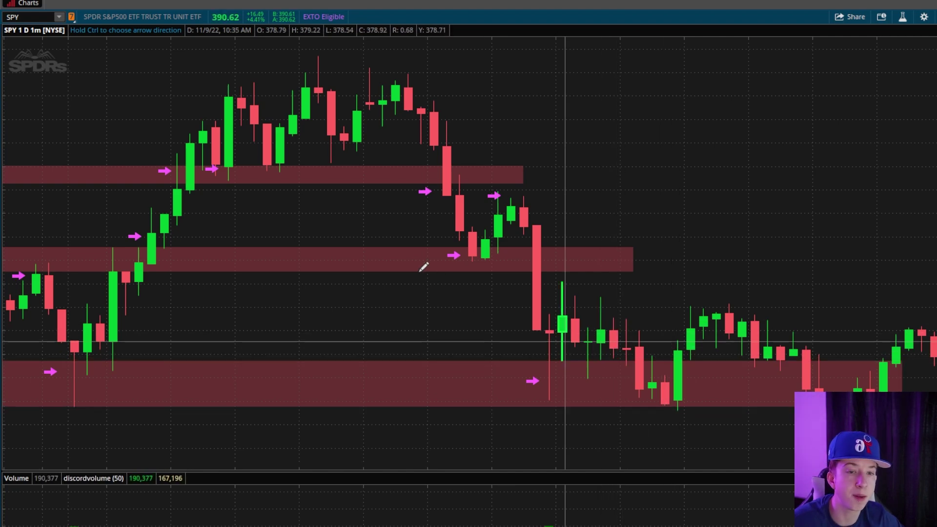
drag(367, 205, 444, 129)
click(452, 98)
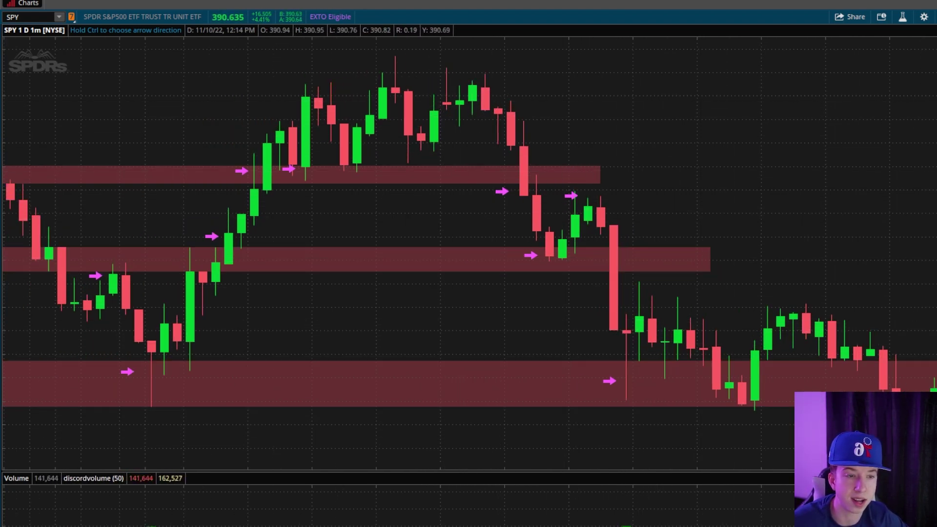
Place an arrow where the red candles break below the lower zone near its forward end
drag(934, 205, 934, 254)
scroll(882, 379, down, 2)
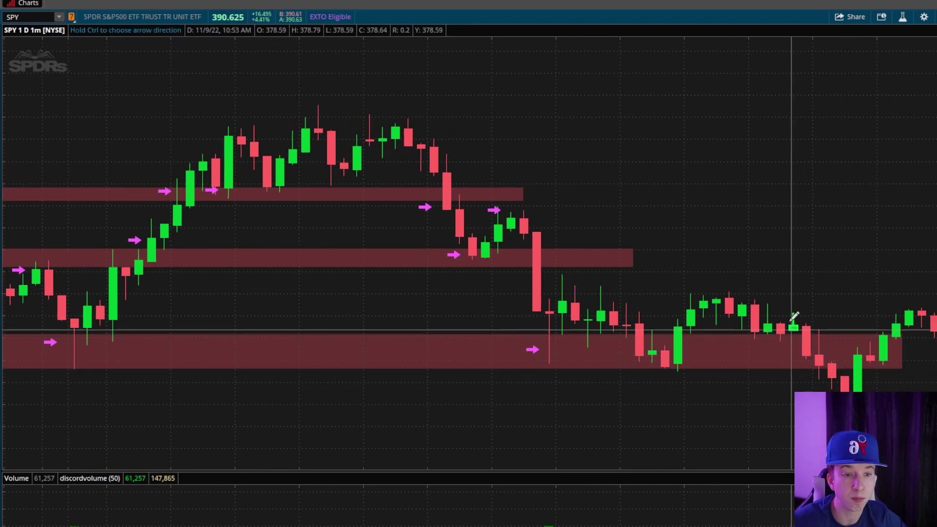
click(808, 374)
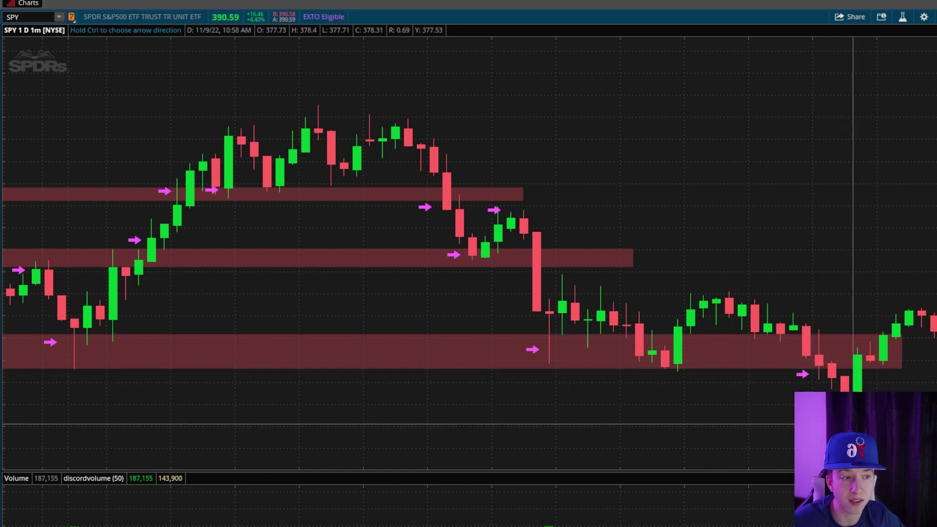
Extend the lower zone forward in time beneath the pullback lows that follow the rally out of it
scroll(747, 400, up, 3)
scroll(750, 389, down, 2)
scroll(754, 384, down, 2)
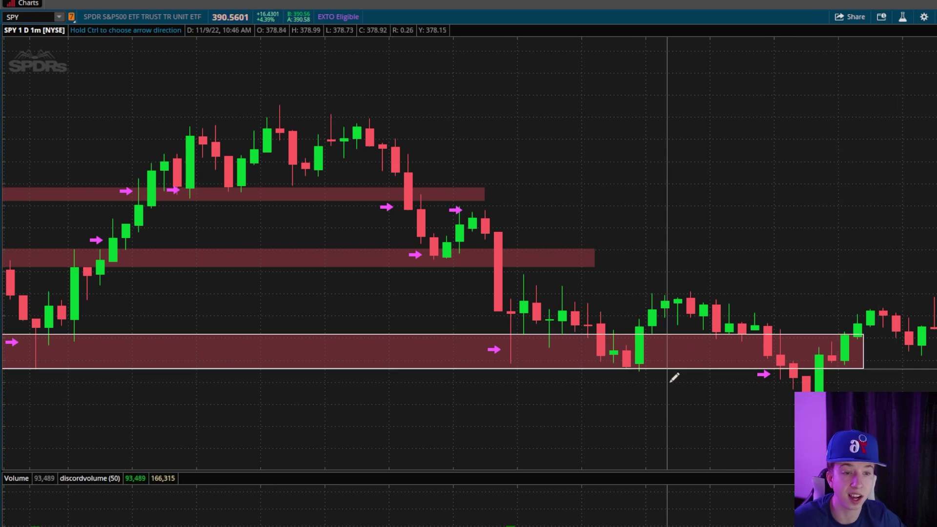
scroll(698, 410, up, 8)
scroll(698, 410, down, 16)
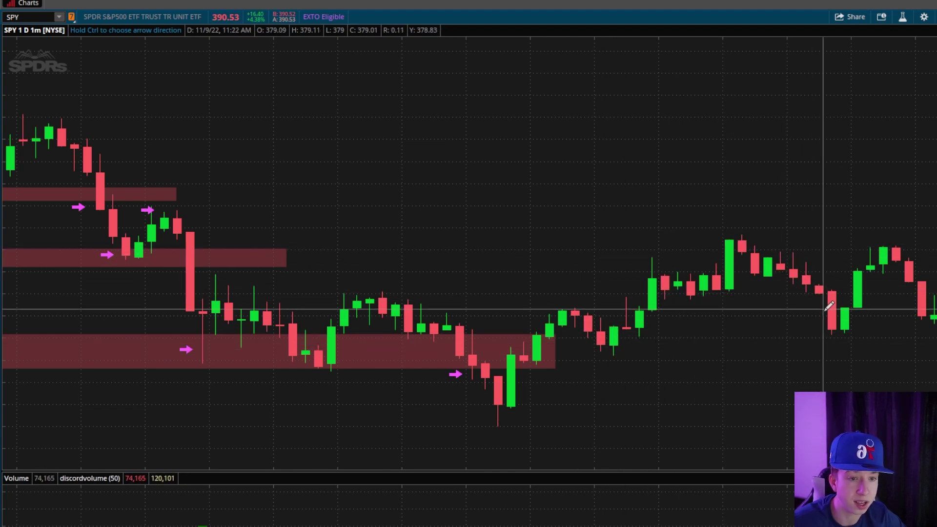
scroll(844, 322, down, 2)
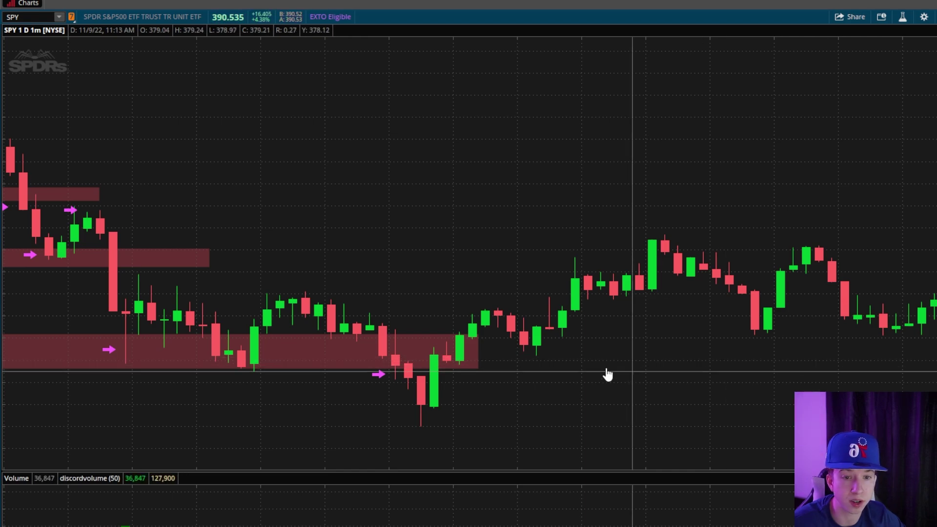
mouse_move(469, 362)
mouse_down()
mouse_move(479, 373)
mouse_move(935, 367)
mouse_up()
Extend the middle zone forward in time across the two later highs, up to the start of the next rally
scroll(90, 125, up, 4)
scroll(592, 439, down, 2)
scroll(592, 439, down, 2)
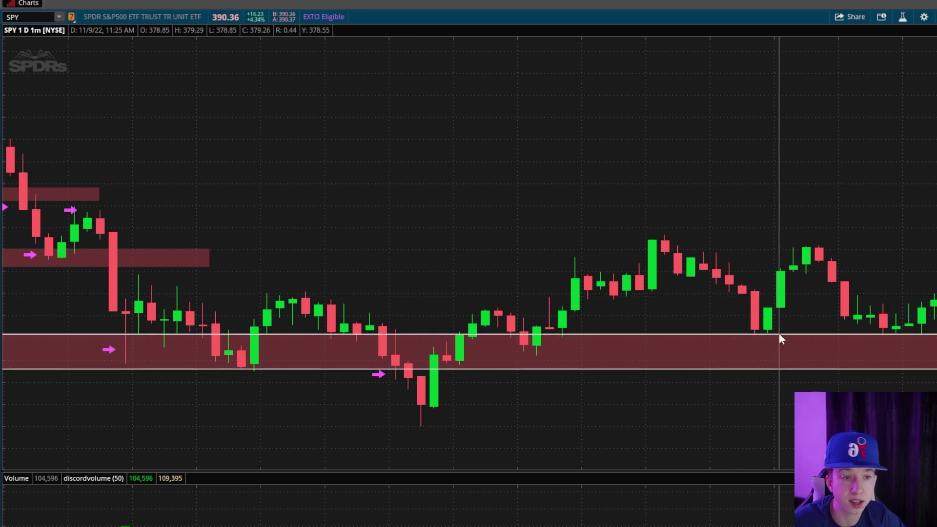
scroll(754, 341, down, 3)
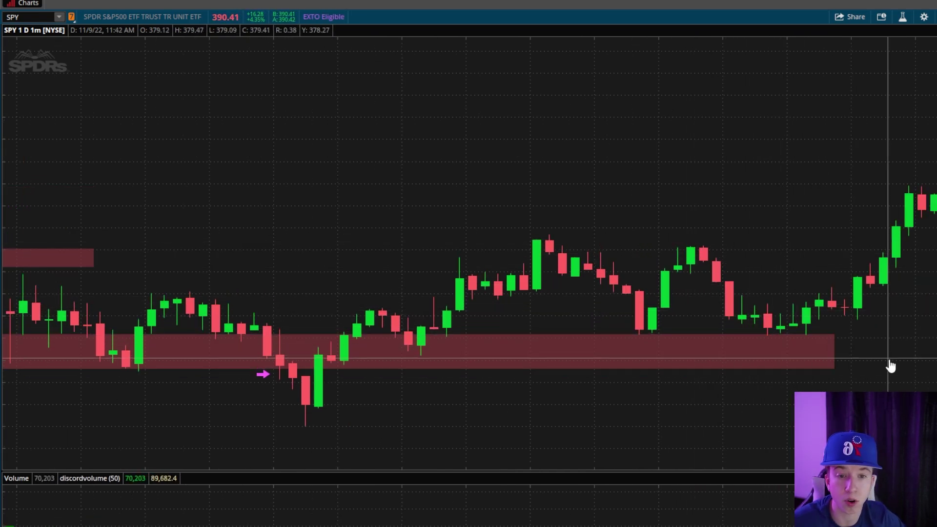
scroll(888, 371, down, 1)
scroll(836, 416, down, 5)
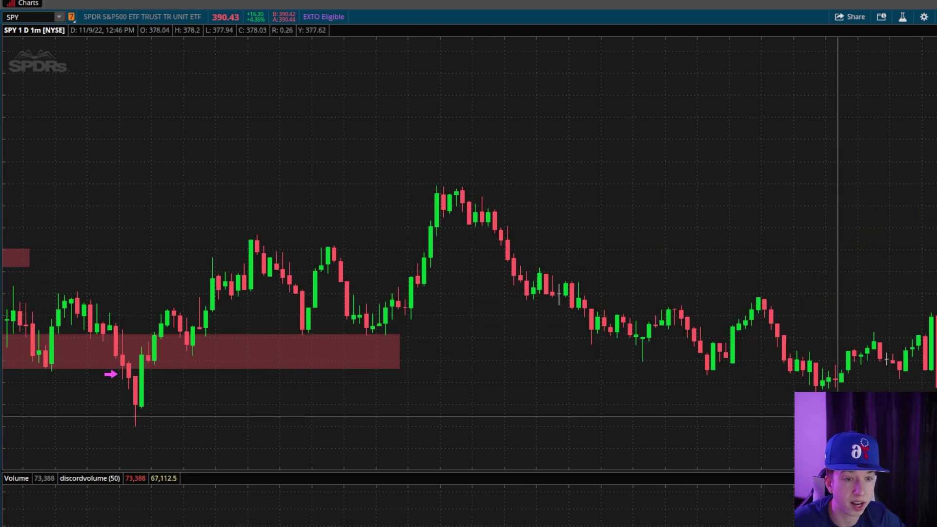
scroll(790, 410, up, 4)
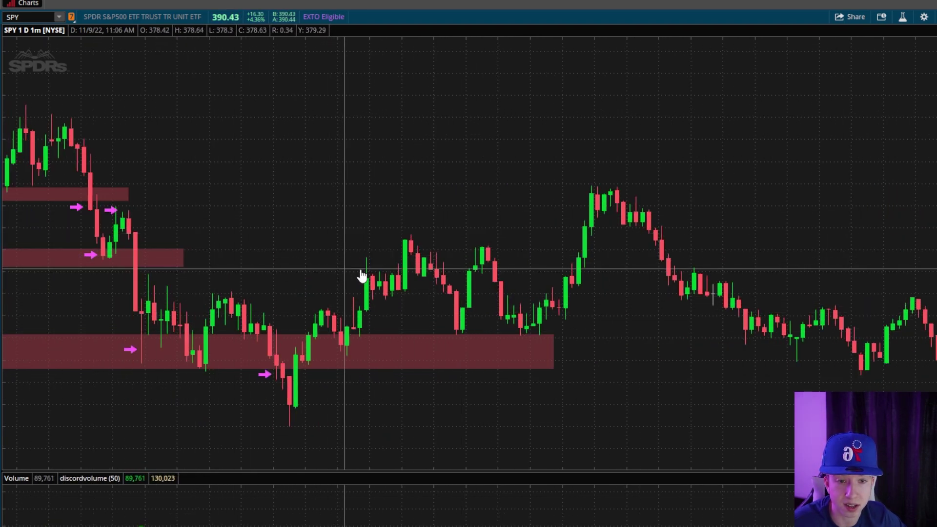
click(183, 267)
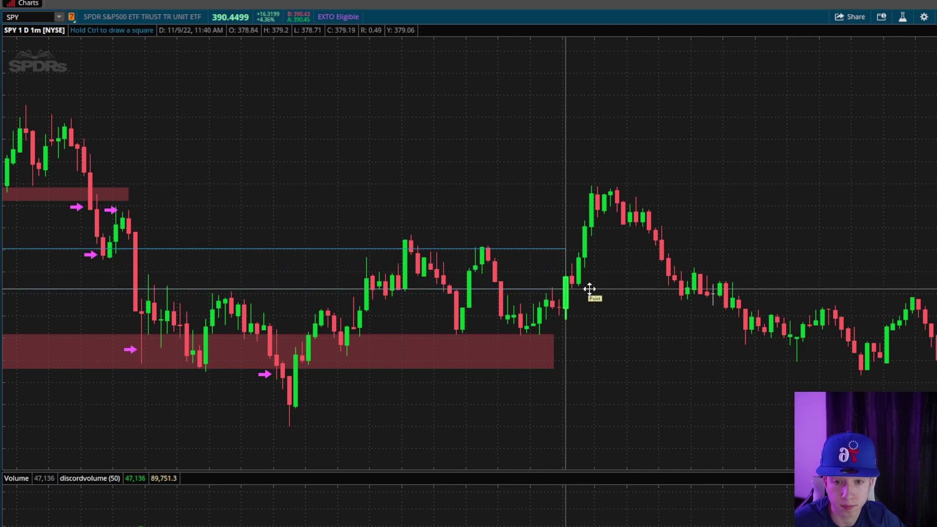
On the 11/10/22 session, place arrows at the low after the open, the opening high and the next matching high
drag(187, 127, 720, 390)
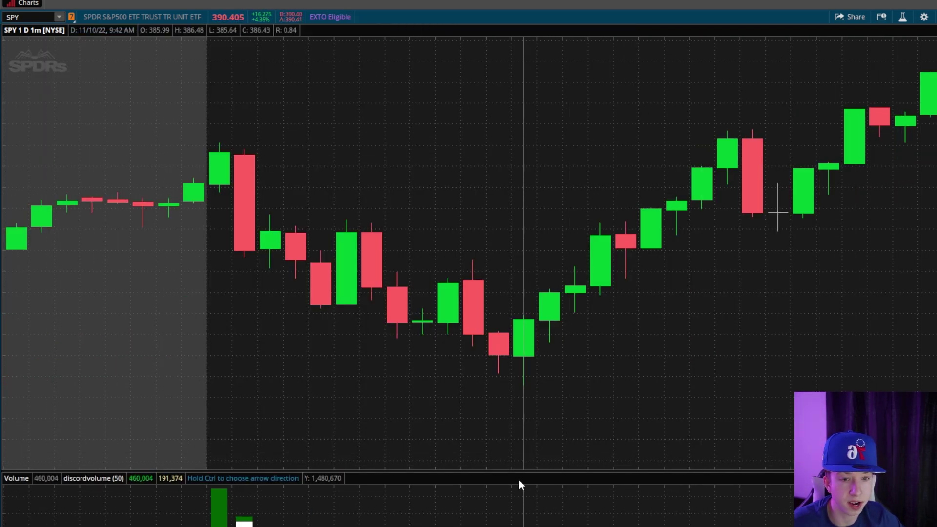
click(488, 375)
scroll(600, 402, down, 5)
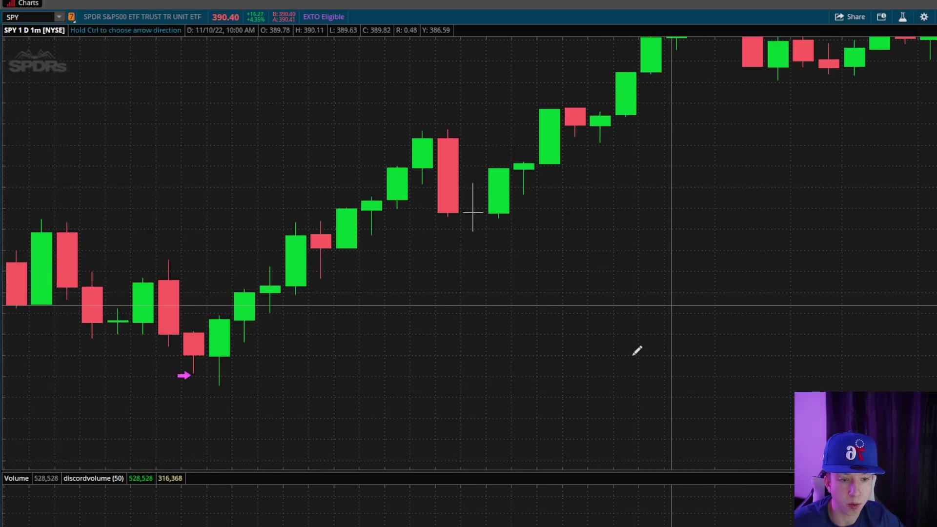
scroll(794, 366, up, 6)
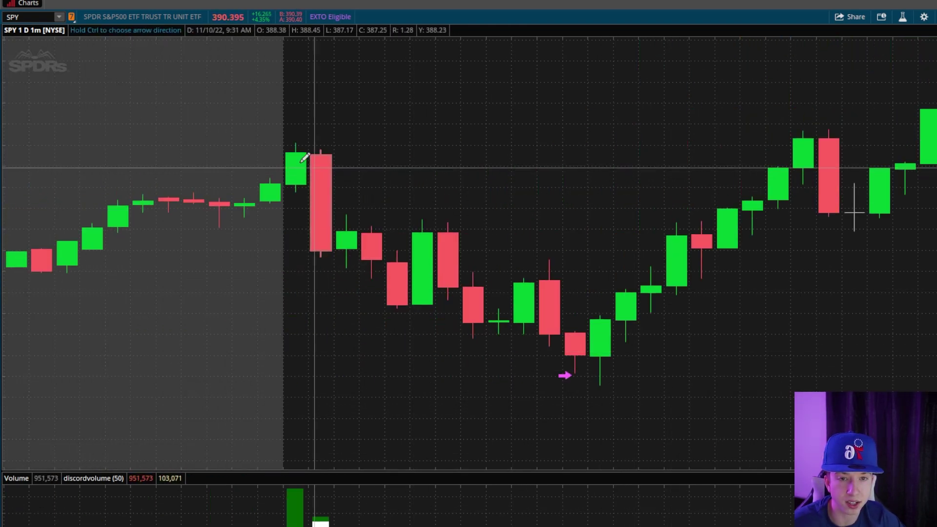
click(282, 150)
click(773, 133)
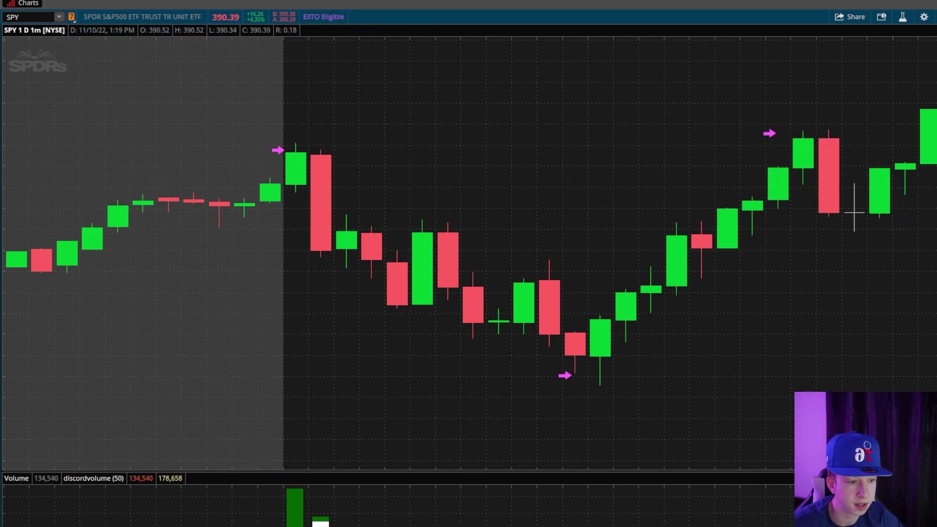
Draw a rectangle zone across the two marked highs and place arrows at the breakout candle and the retest after it
click(207, 129)
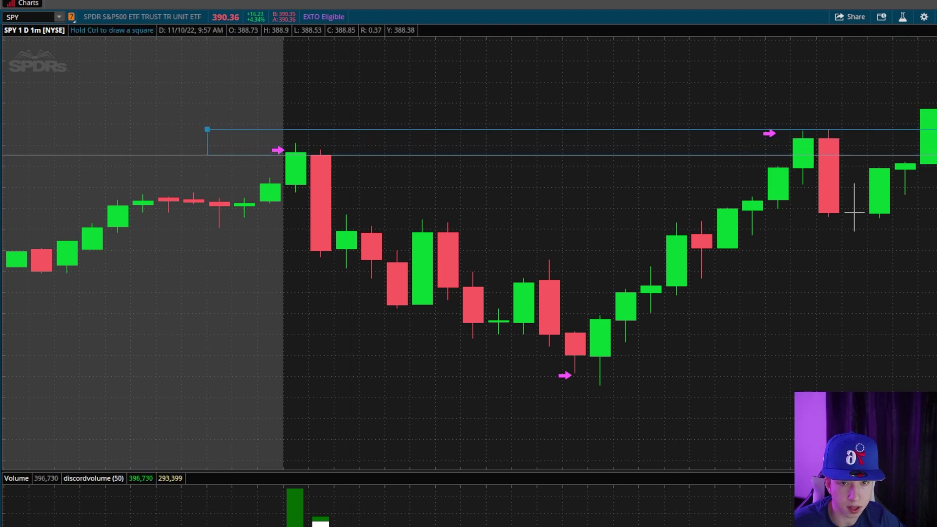
click(936, 152)
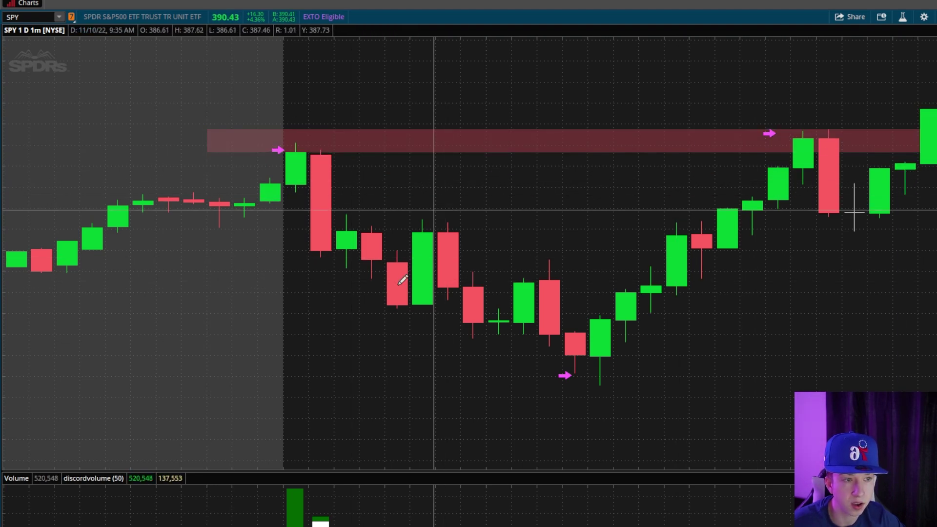
scroll(409, 285, down, 2)
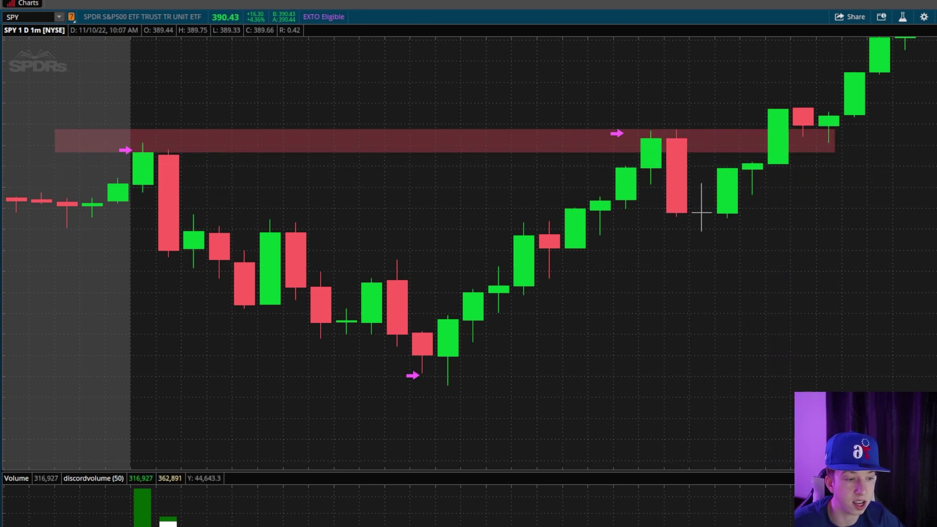
click(753, 112)
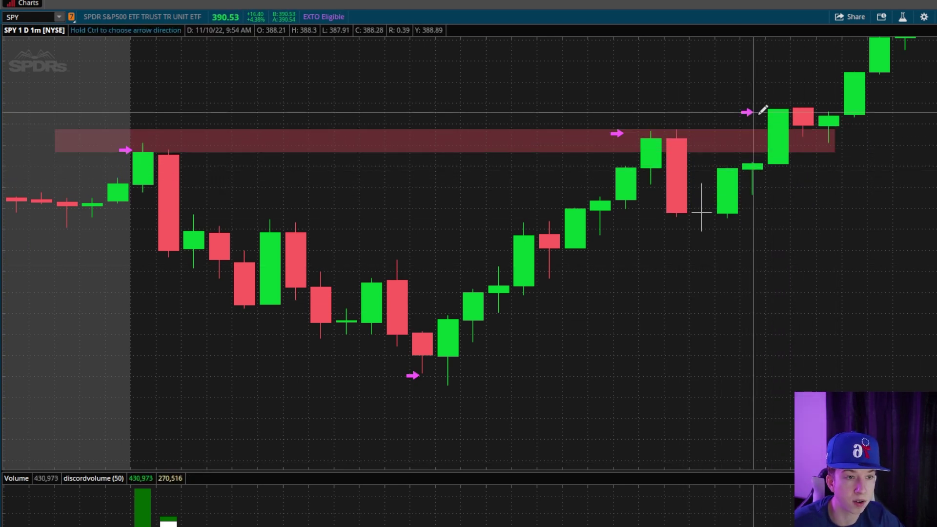
click(819, 112)
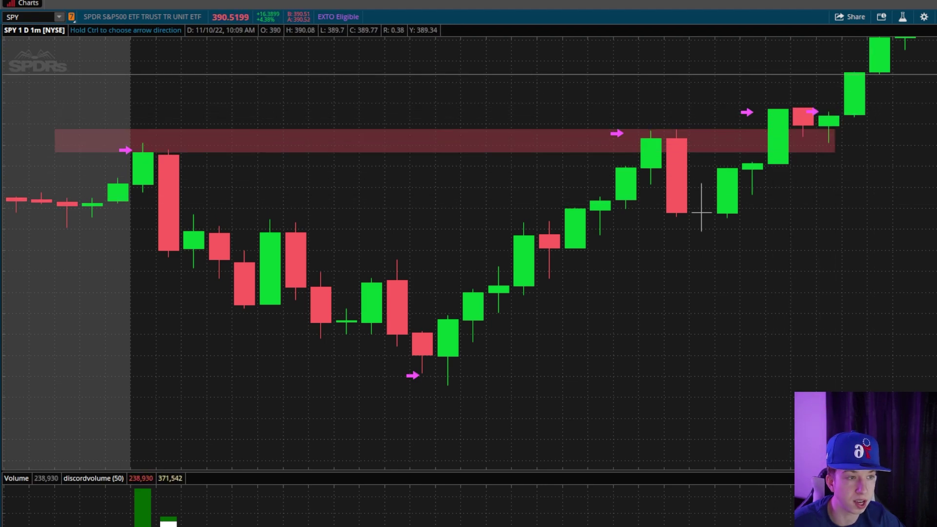
Place arrows at the peak of the rally above the zone and at the slightly higher peak after the following dip
drag(936, 76, 936, 185)
double_click(936, 190)
drag(795, 131, 884, 124)
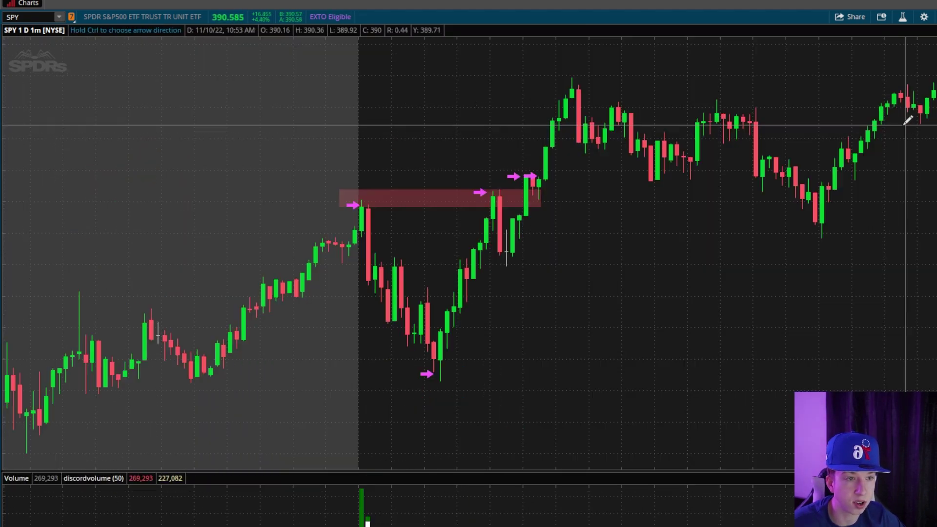
click(563, 82)
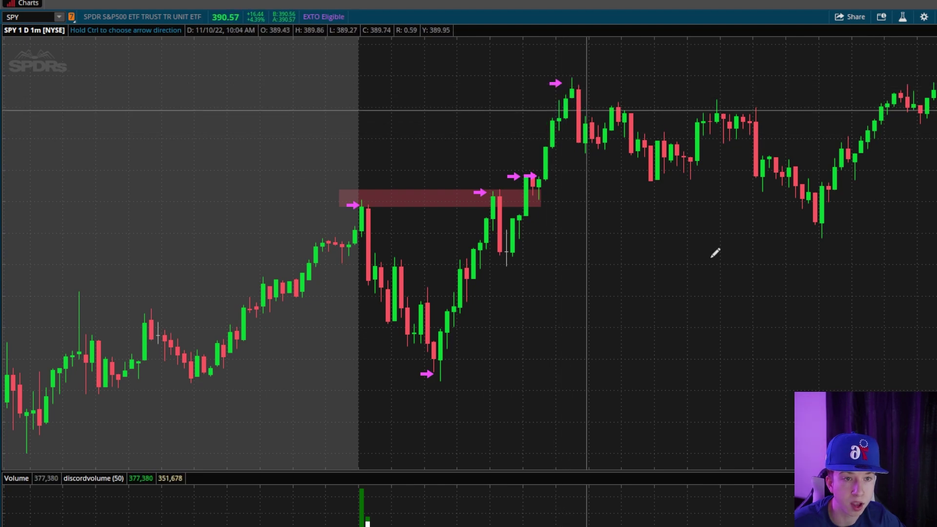
drag(936, 161, 936, 211)
scroll(535, 229, down, 4)
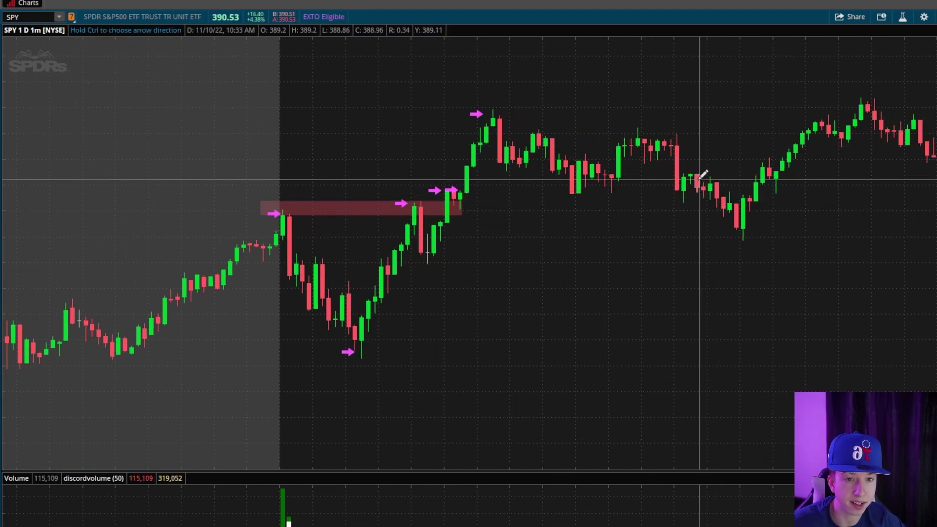
click(851, 99)
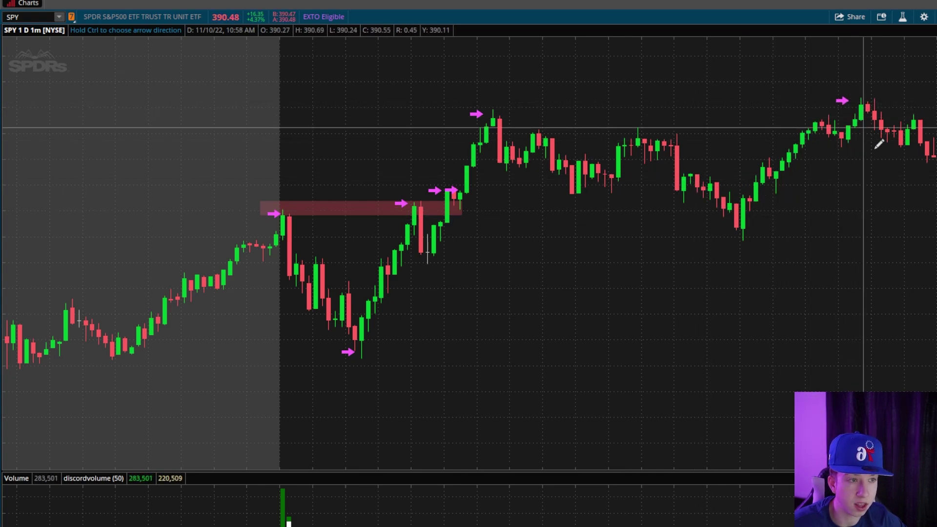
Draw a rectangle zone across the two marked upper peaks, extending it forward beyond the second peak
scroll(922, 249, right, 2)
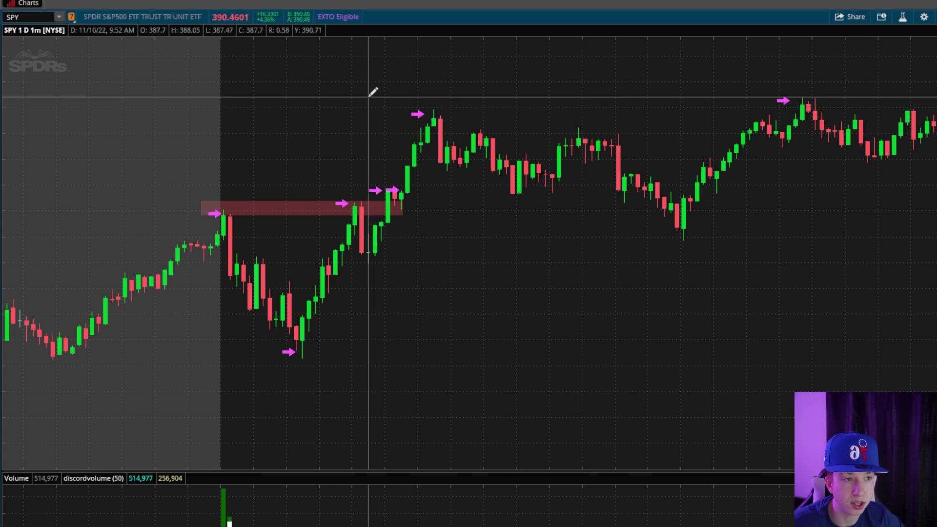
drag(368, 97, 368, 76)
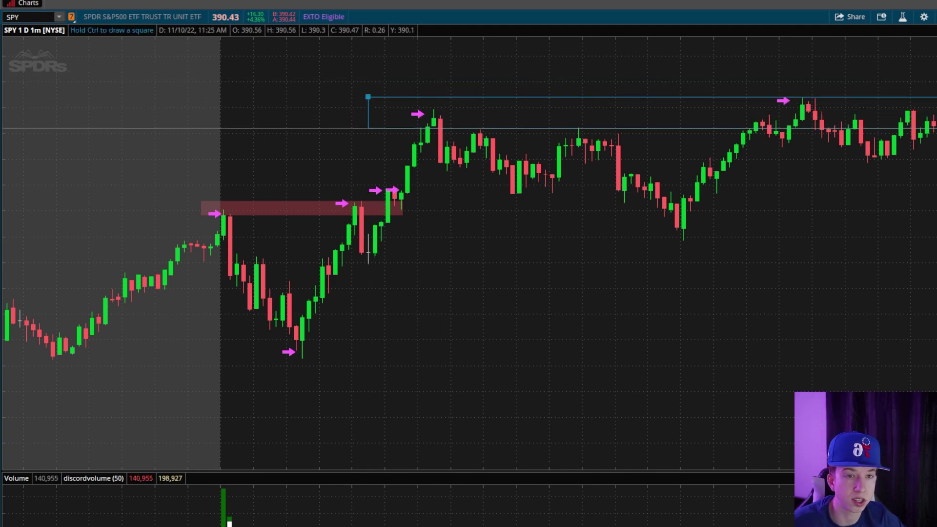
drag(934, 119, 934, 119)
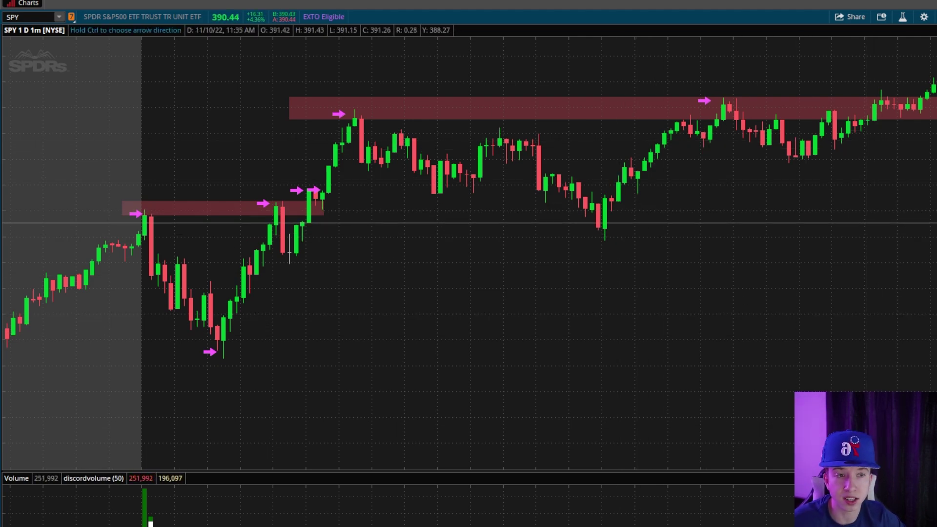
Place an arrow at the top of the upper zone where price consolidates just before breaking out
scroll(468, 252, down, 3)
scroll(638, 272, left, 2)
drag(117, 50, 926, 392)
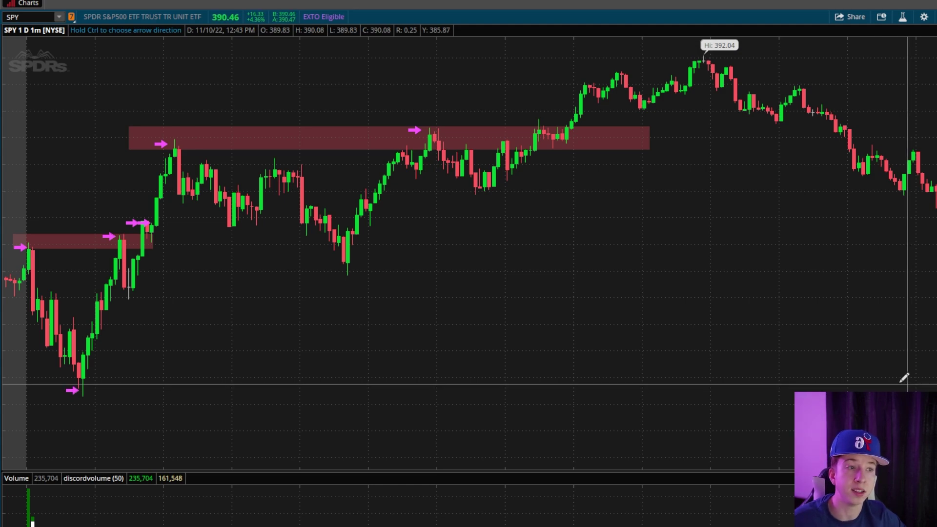
scroll(860, 347, up, 1)
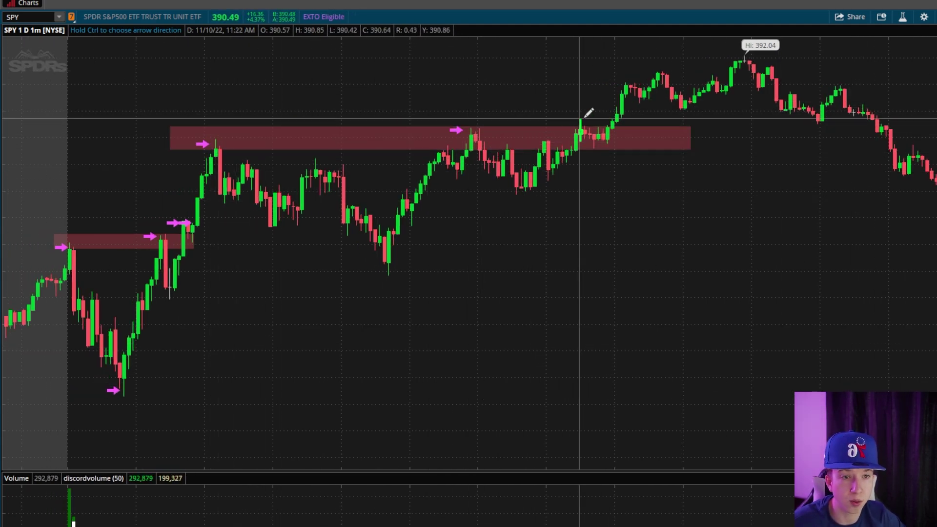
click(604, 118)
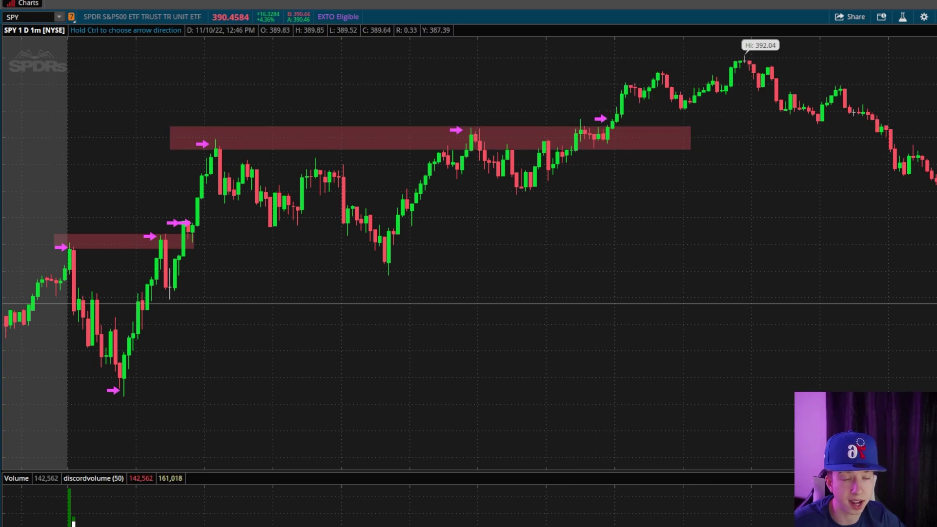
Place arrows at the two lower highs after the opening sell-off, the recovery high and the pullback low at the same level
scroll(857, 356, up, 8)
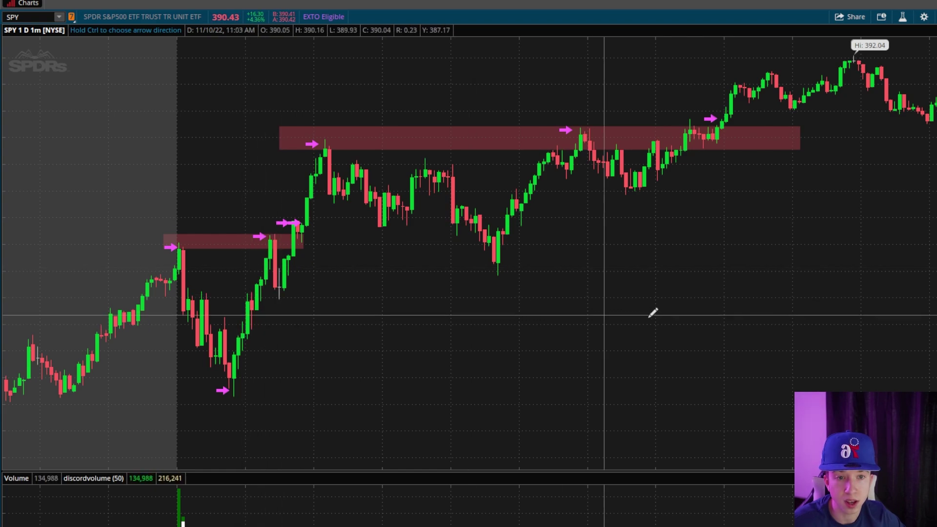
drag(136, 202, 357, 453)
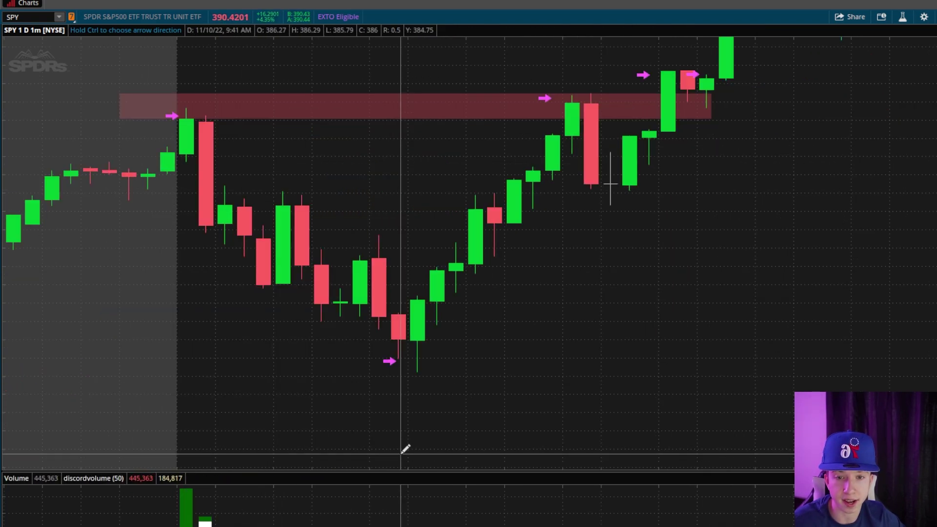
click(218, 196)
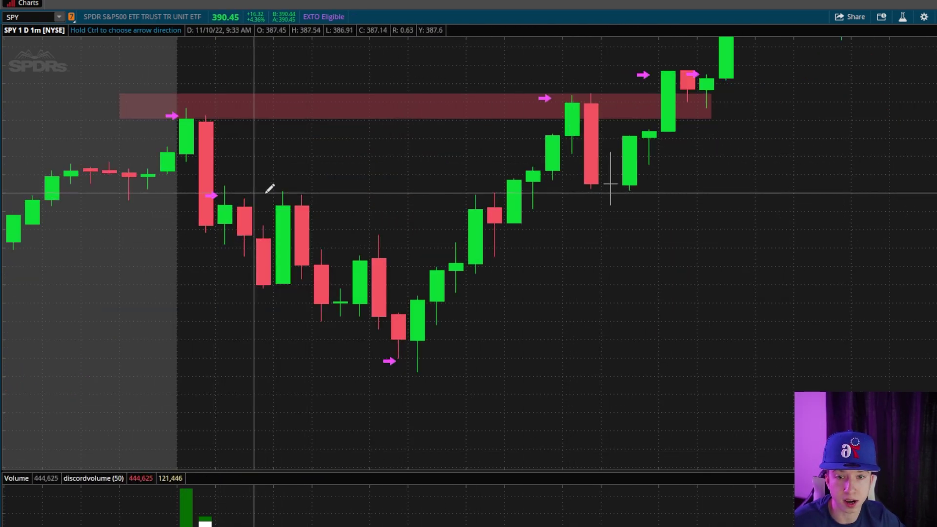
click(274, 198)
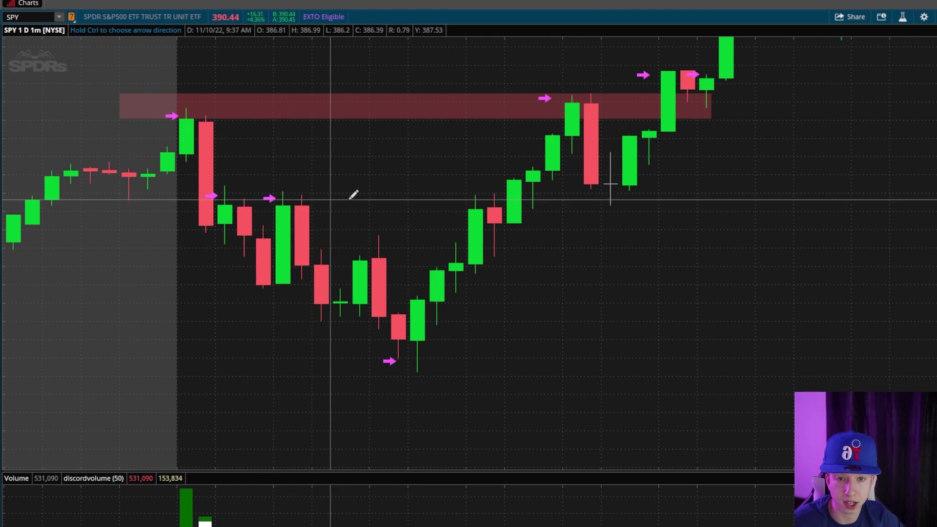
click(452, 194)
click(596, 199)
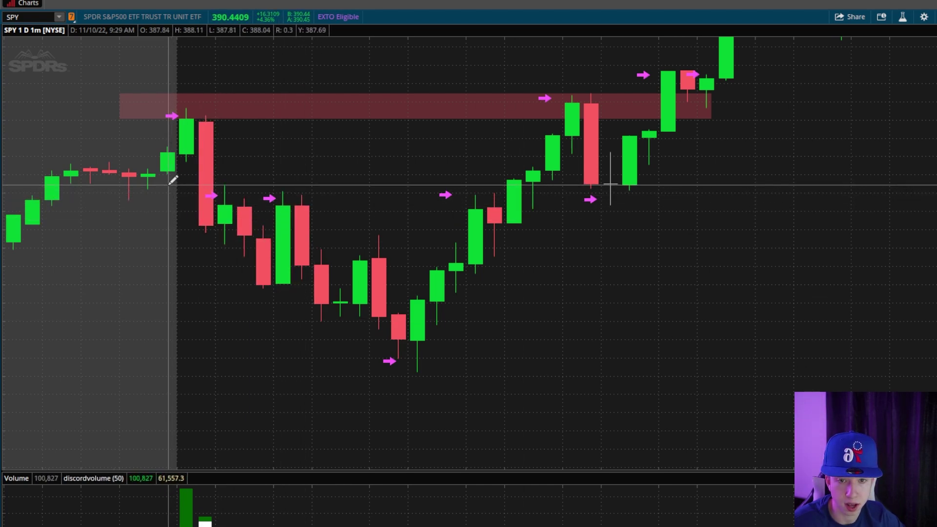
Draw a rectangle zone through the four arrows below the opening high and mark the candle breaking above it with an arrow
drag(596, 205, 759, 205)
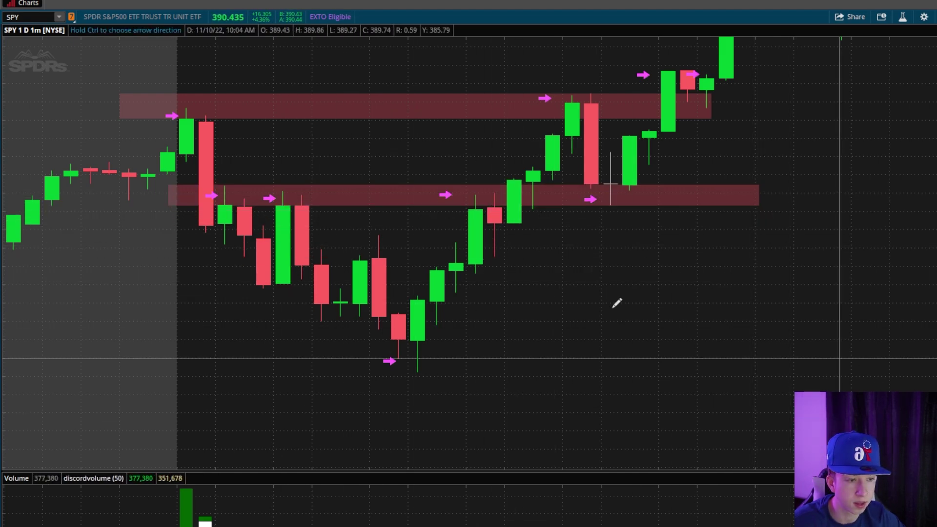
click(508, 175)
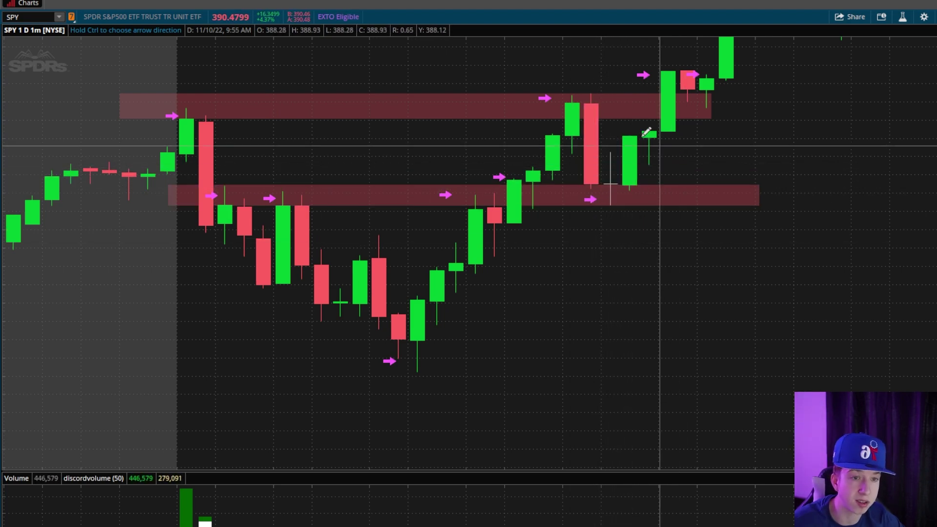
drag(934, 127, 934, 167)
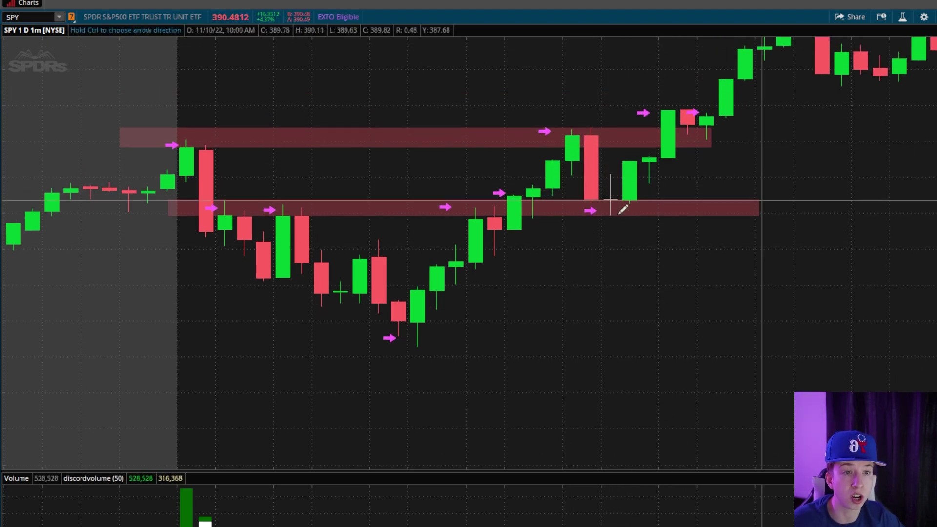
scroll(617, 240, down, 1)
scroll(621, 236, down, 3)
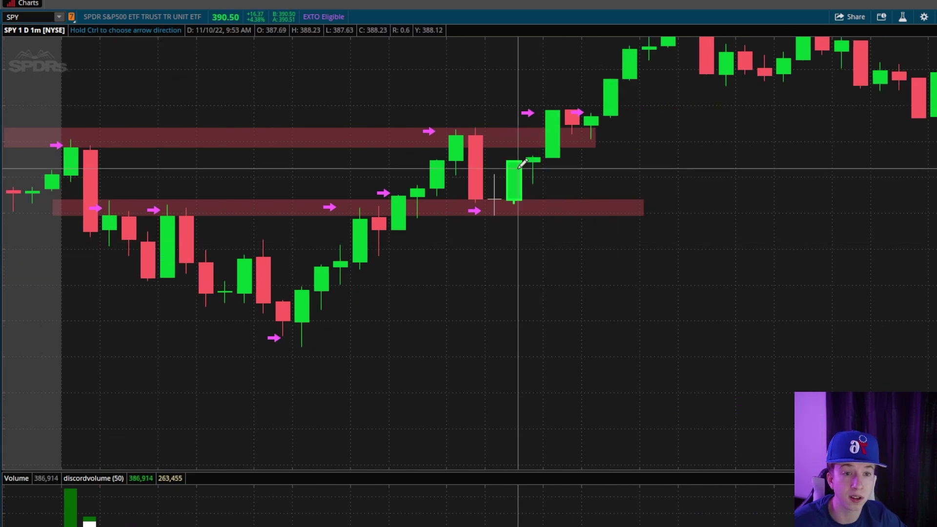